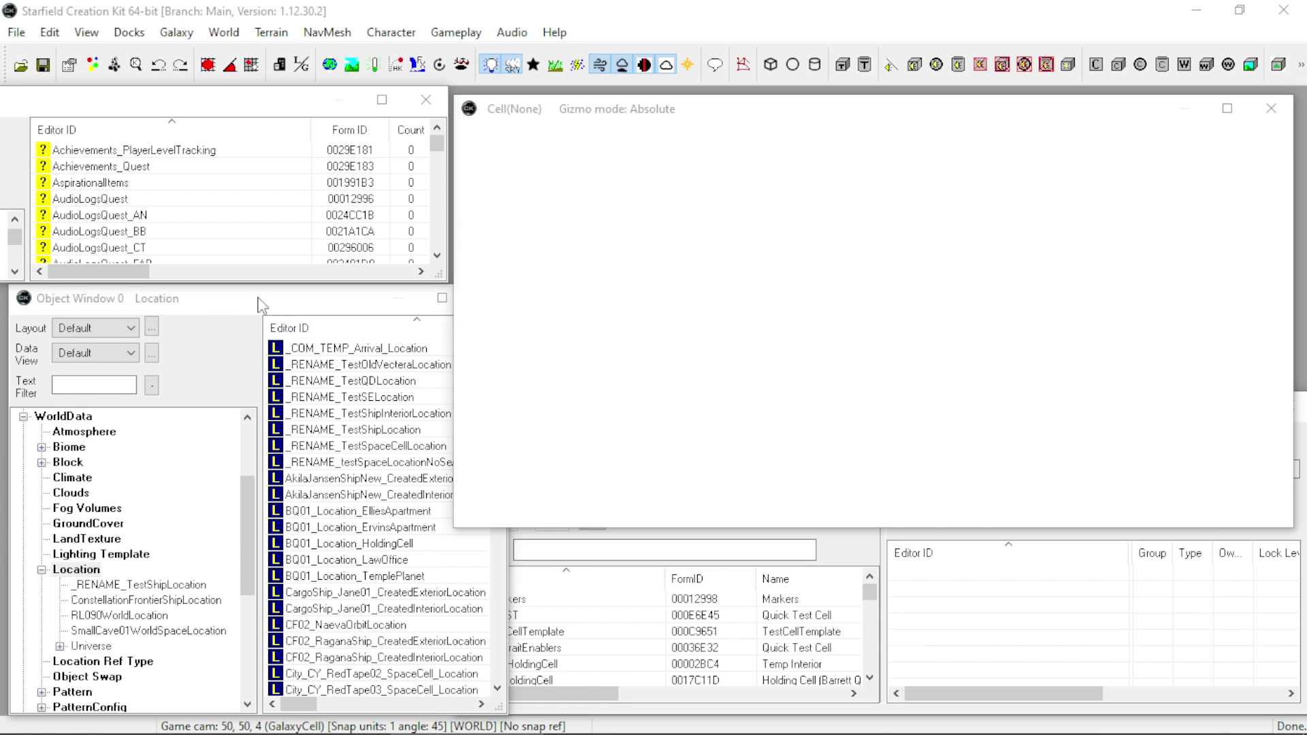
Bring up the context menu on an entry in the Object Window's Location category.
{"action": "left_click", "coordinate": [277, 348]}
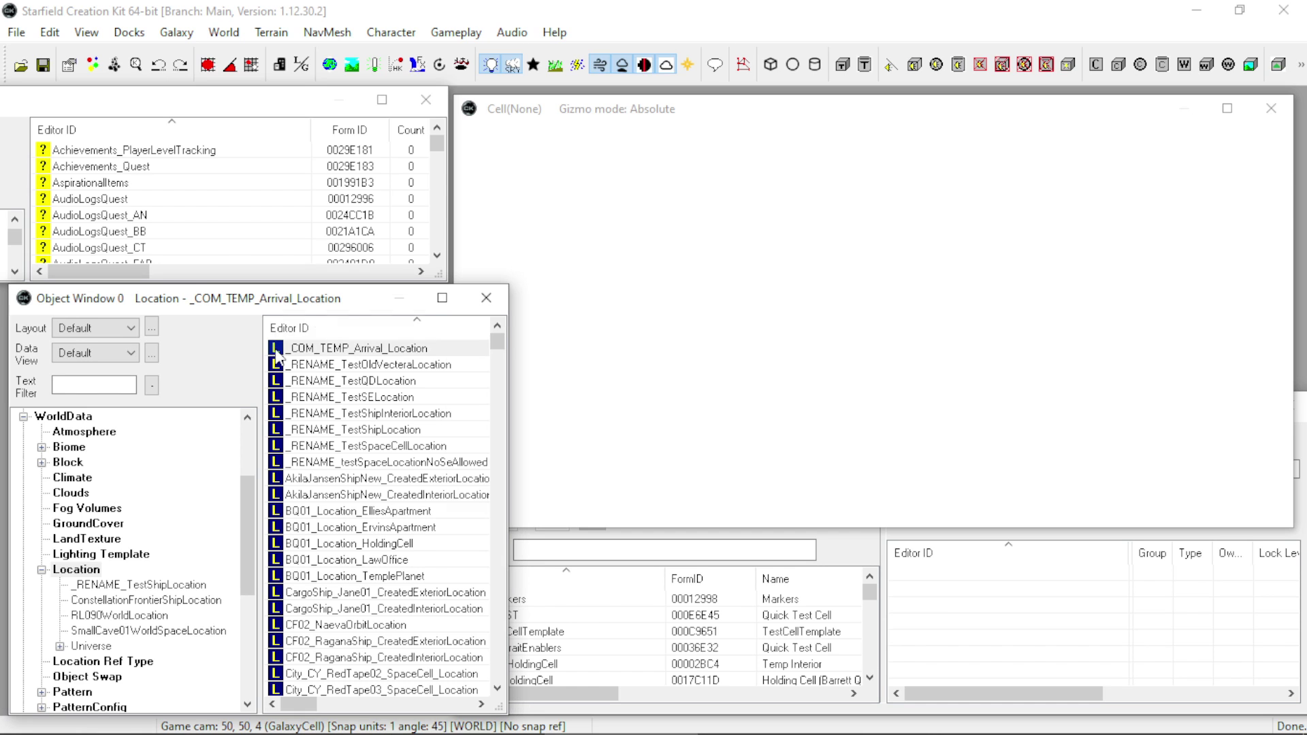
{"action": "right_click", "coordinate": [303, 348]}
Create a new location with ID IAnvo_LocWS001 and name 'Wprld space01'.
{"action": "left_click", "coordinate": [330, 326]}
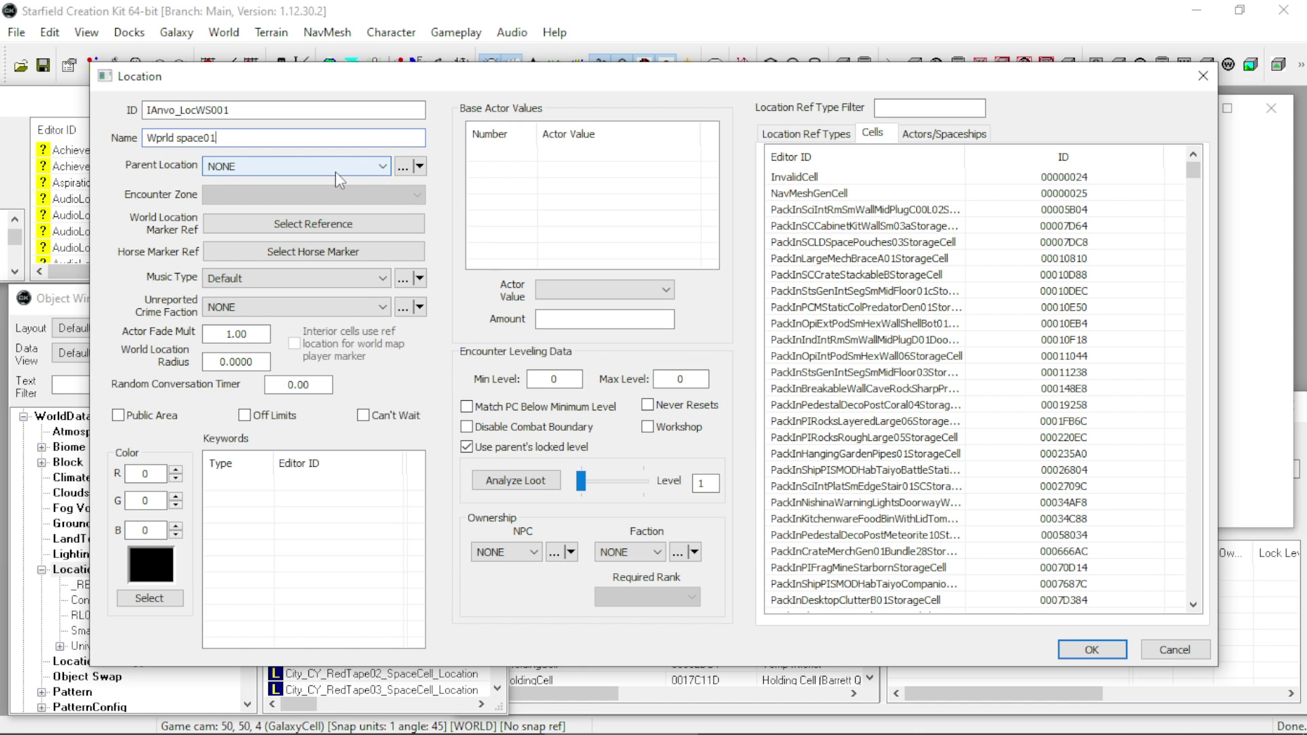
{"action": "left_click", "coordinate": [337, 171]}
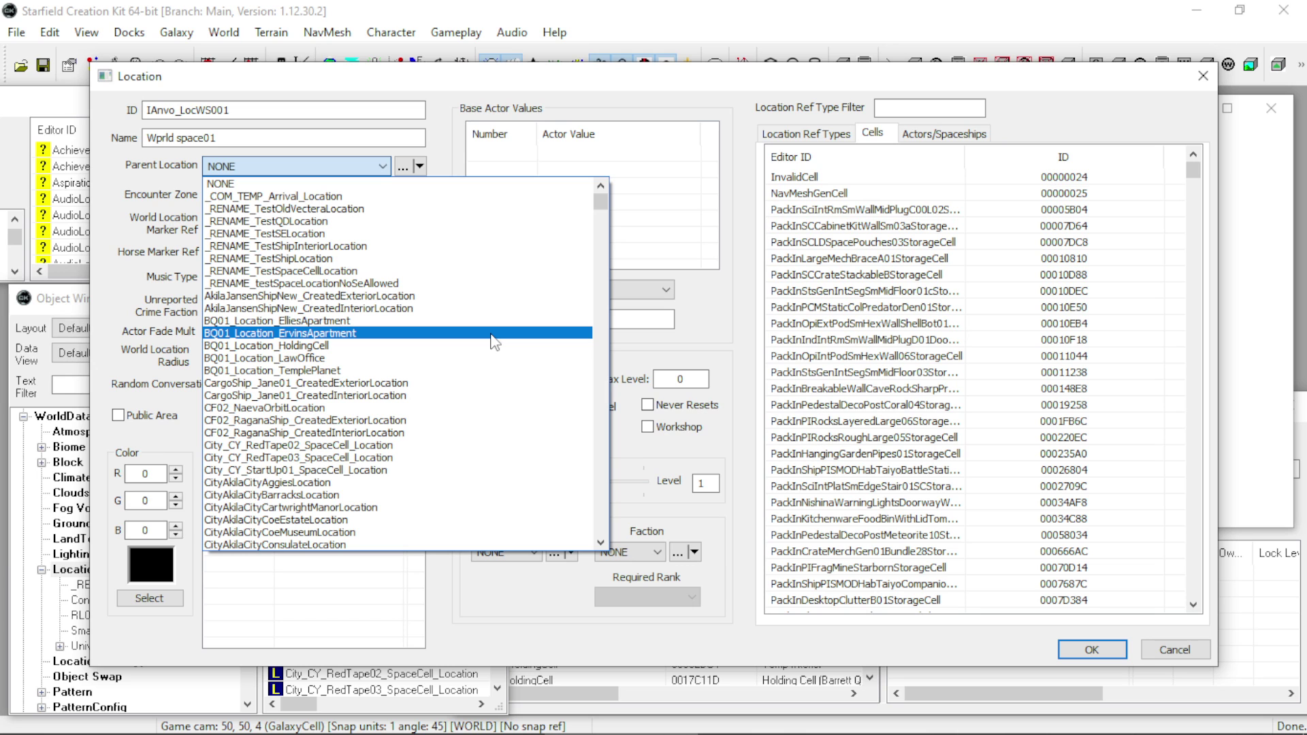
Set SCheyenne_PSkink_Surface as the new location's parent location.
{"action": "key", "text": "s"}
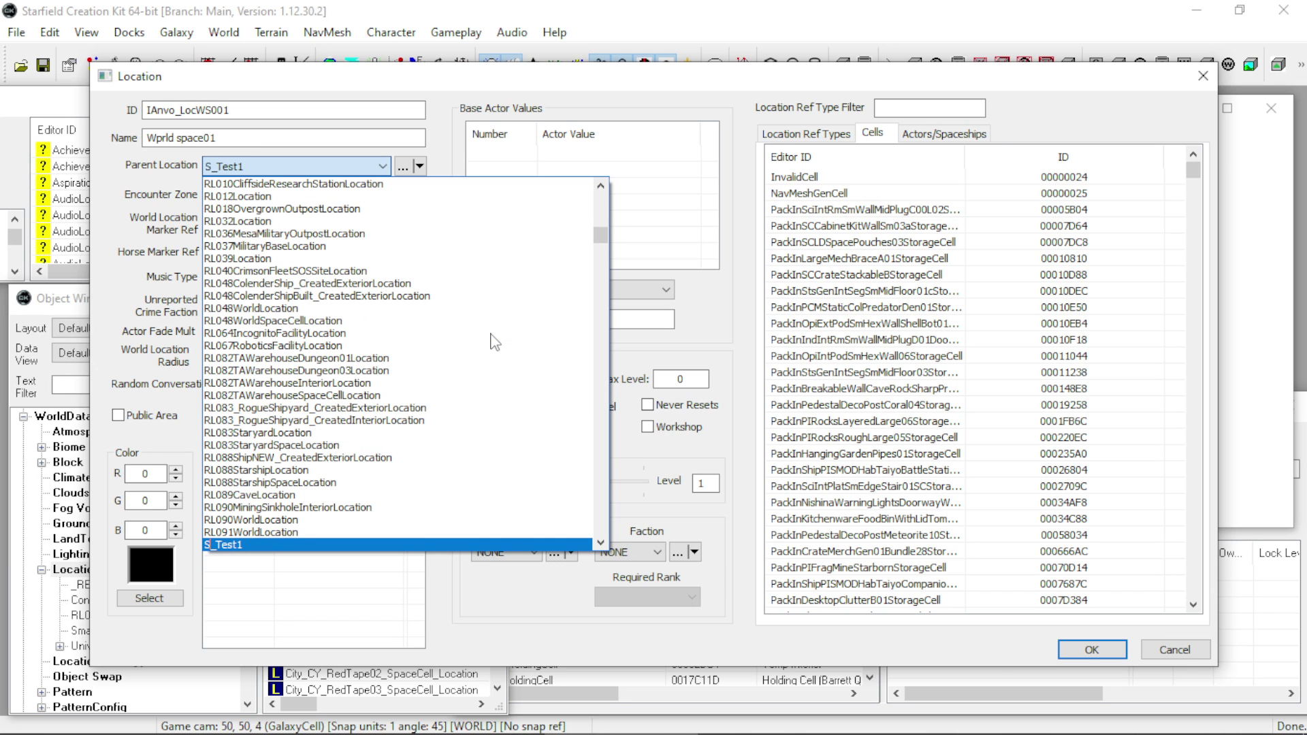
{"action": "scroll", "coordinate": [495, 341], "scroll_direction": "down", "scroll_amount": 15}
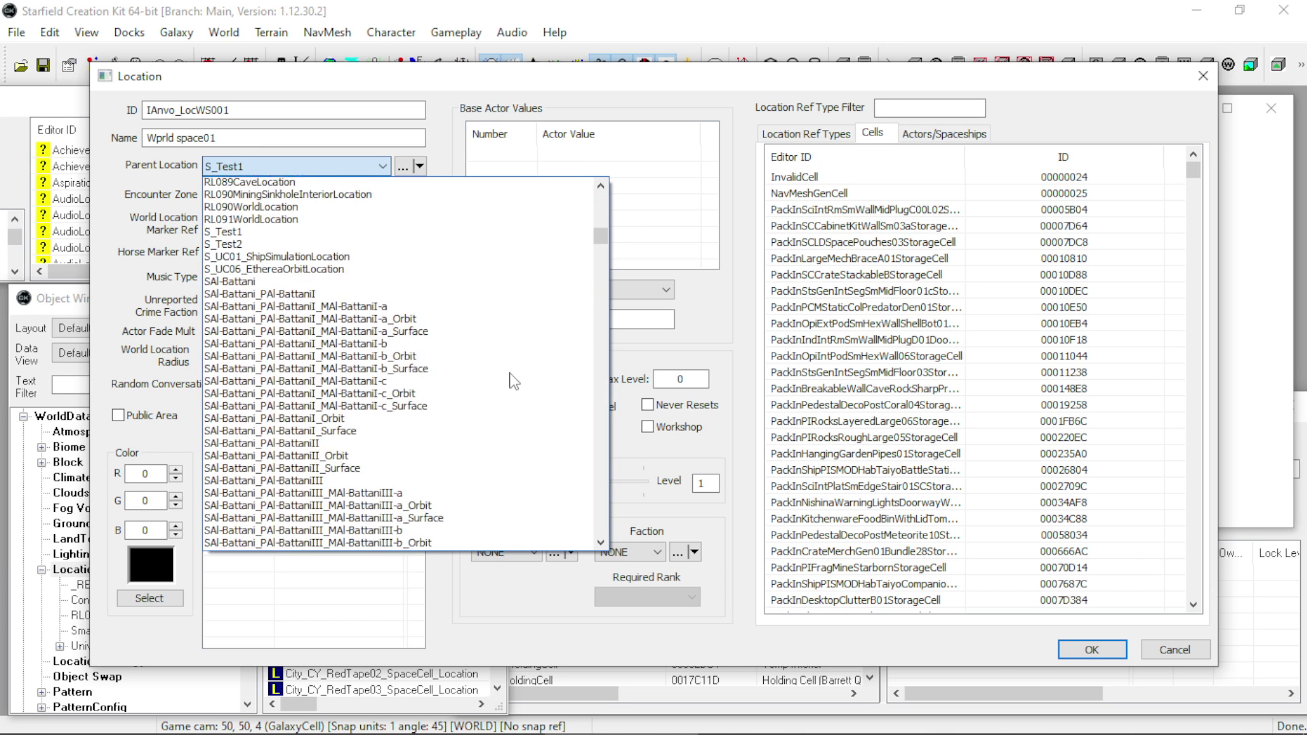
{"action": "scroll", "coordinate": [513, 381], "scroll_direction": "down", "scroll_amount": 15}
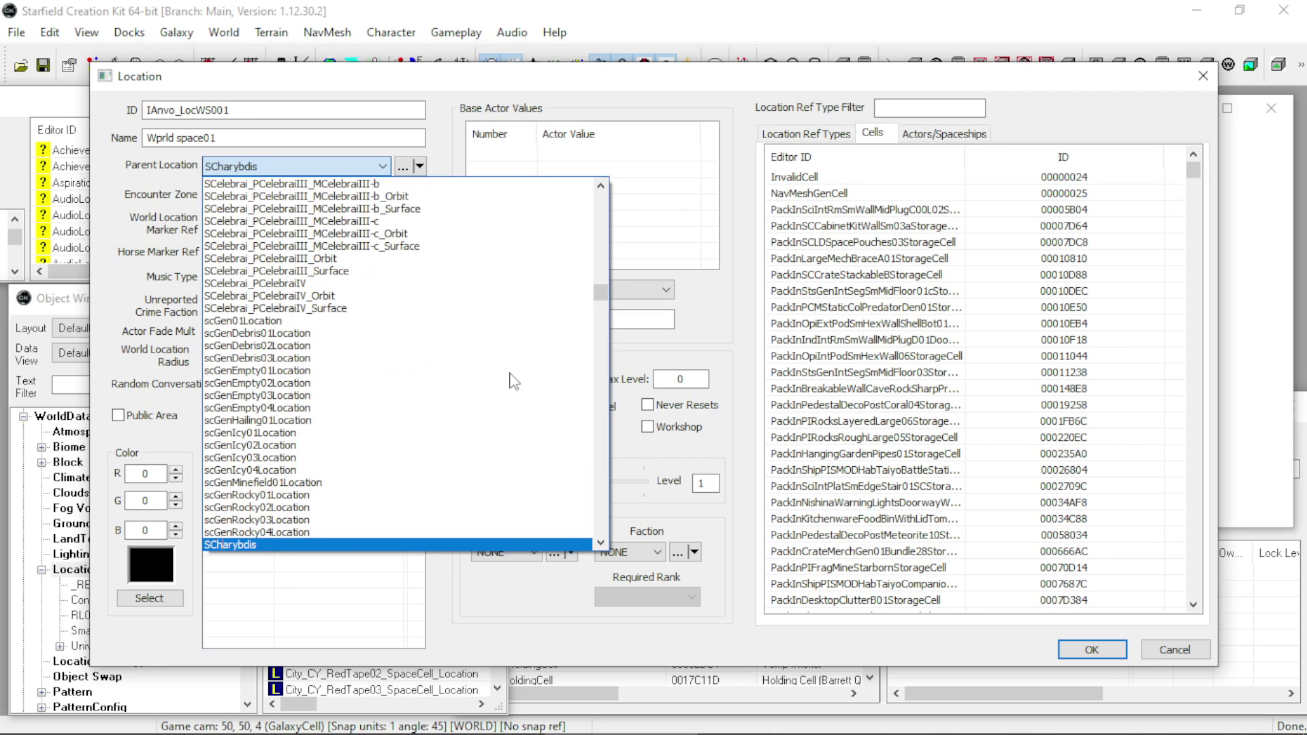
{"action": "scroll", "coordinate": [514, 381], "scroll_direction": "down", "scroll_amount": 20}
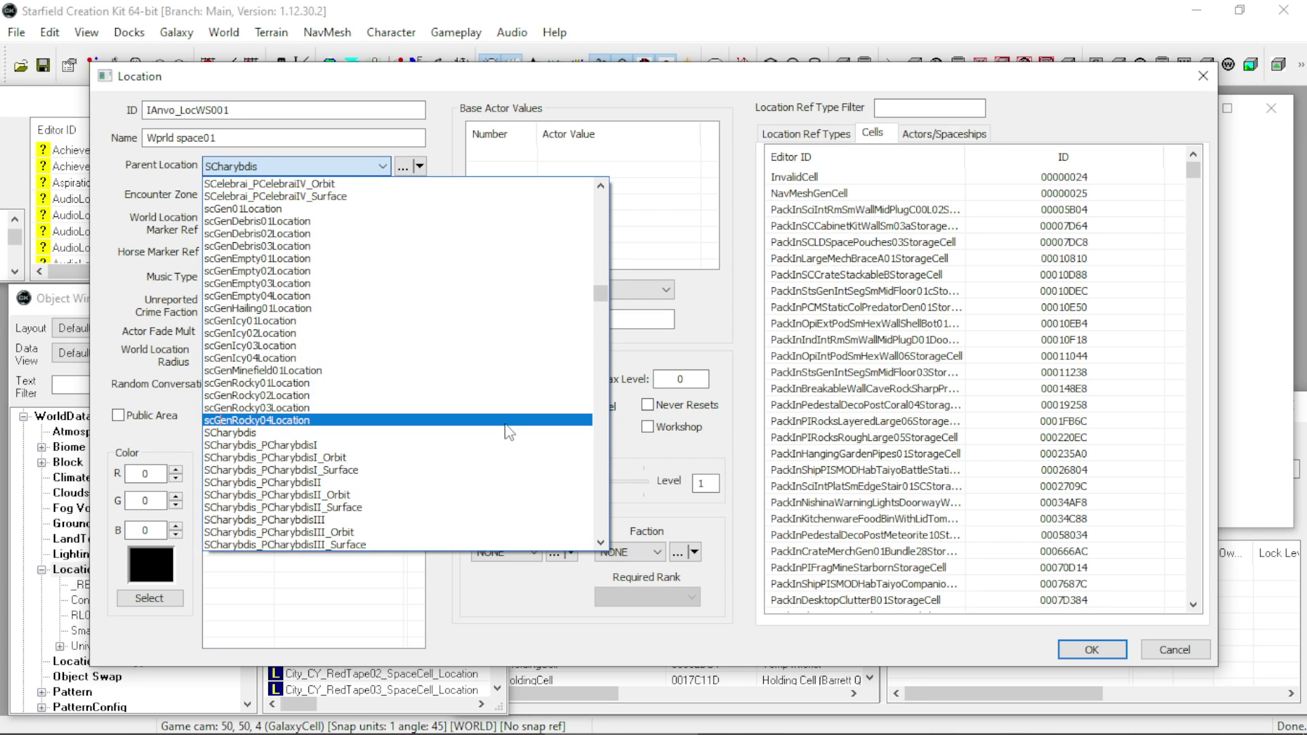
{"action": "scroll", "coordinate": [509, 432], "scroll_direction": "down", "scroll_amount": 15}
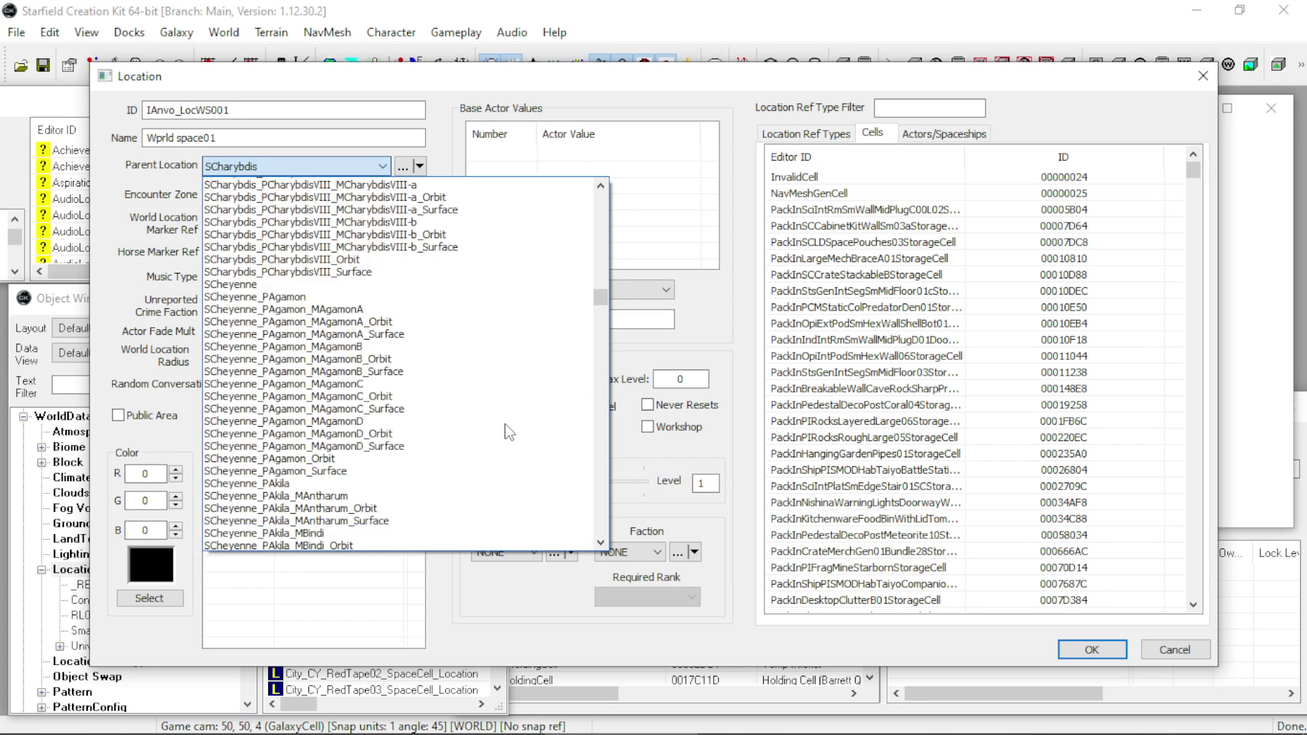
{"action": "scroll", "coordinate": [504, 436], "scroll_direction": "down", "scroll_amount": 6}
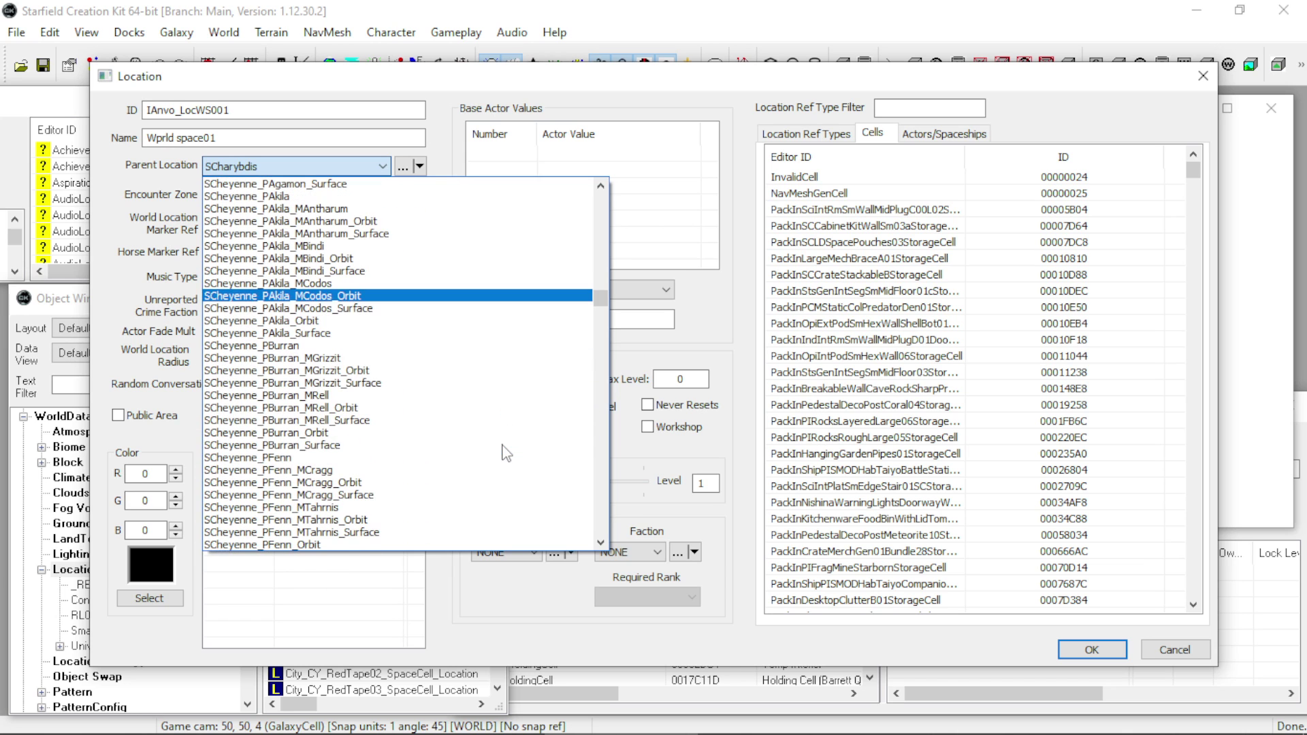
{"action": "scroll", "coordinate": [497, 455], "scroll_direction": "down", "scroll_amount": 7}
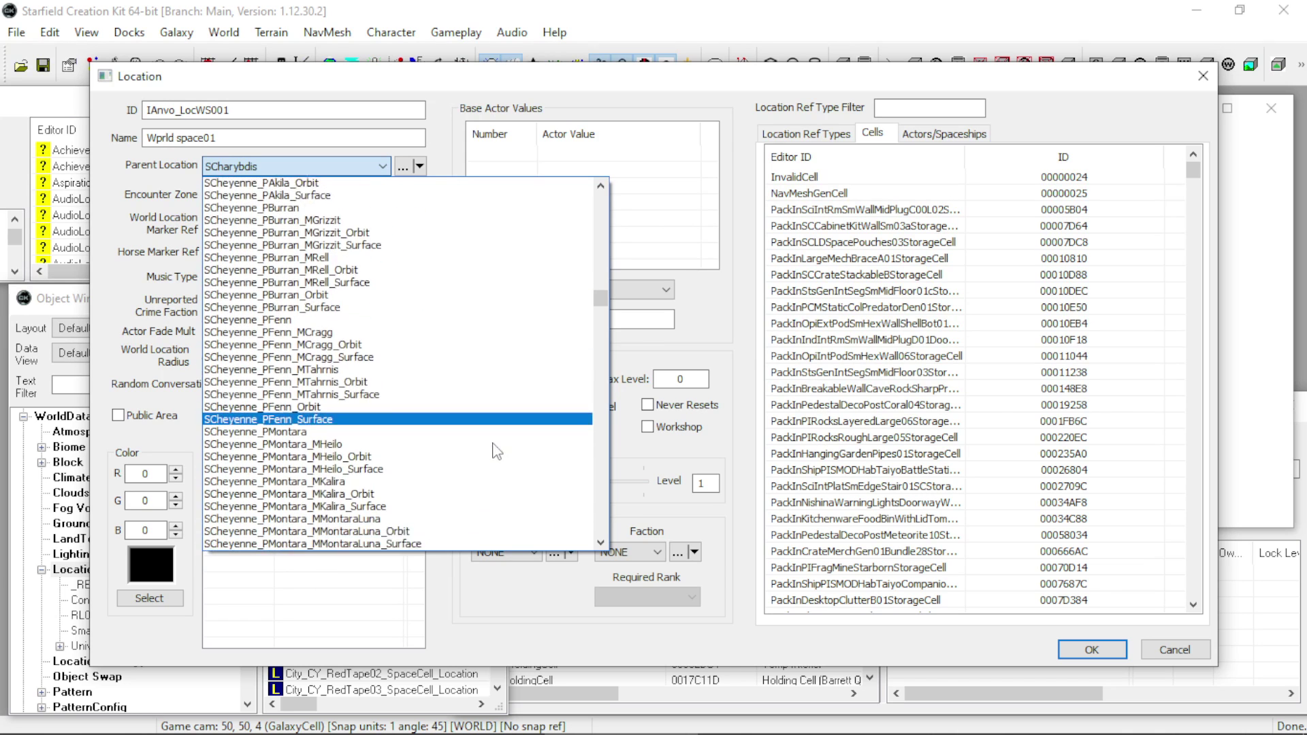
{"action": "scroll", "coordinate": [496, 452], "scroll_direction": "down", "scroll_amount": 6}
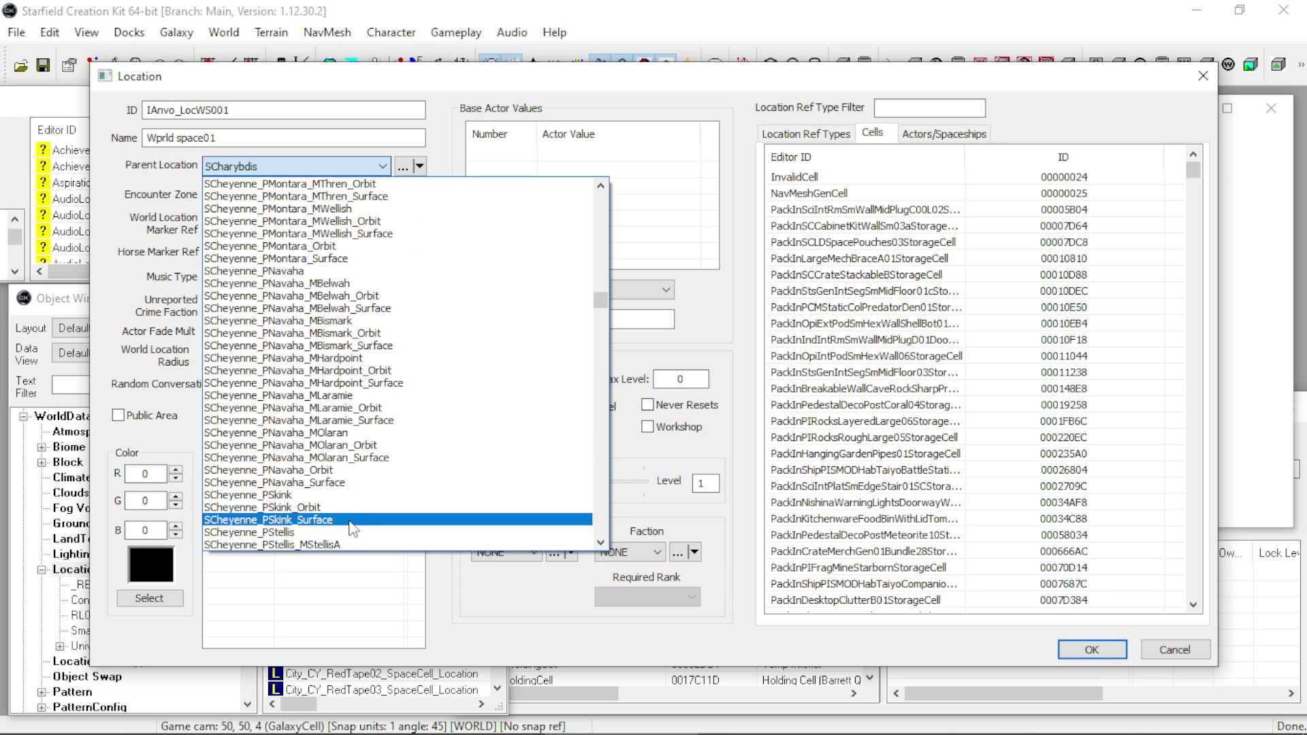
{"action": "left_click", "coordinate": [359, 521]}
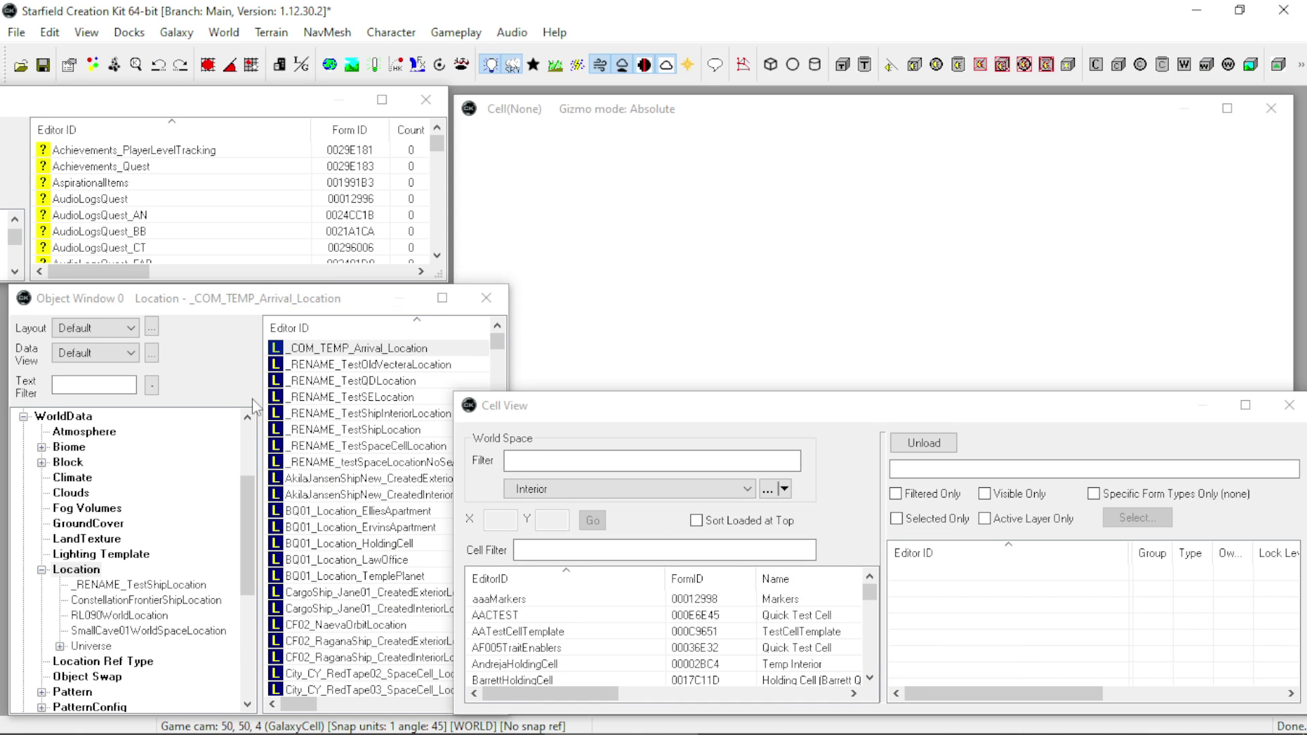
Show the Block category and bring up the FieldsFlat1K03 block's context menu.
{"action": "left_click", "coordinate": [72, 464]}
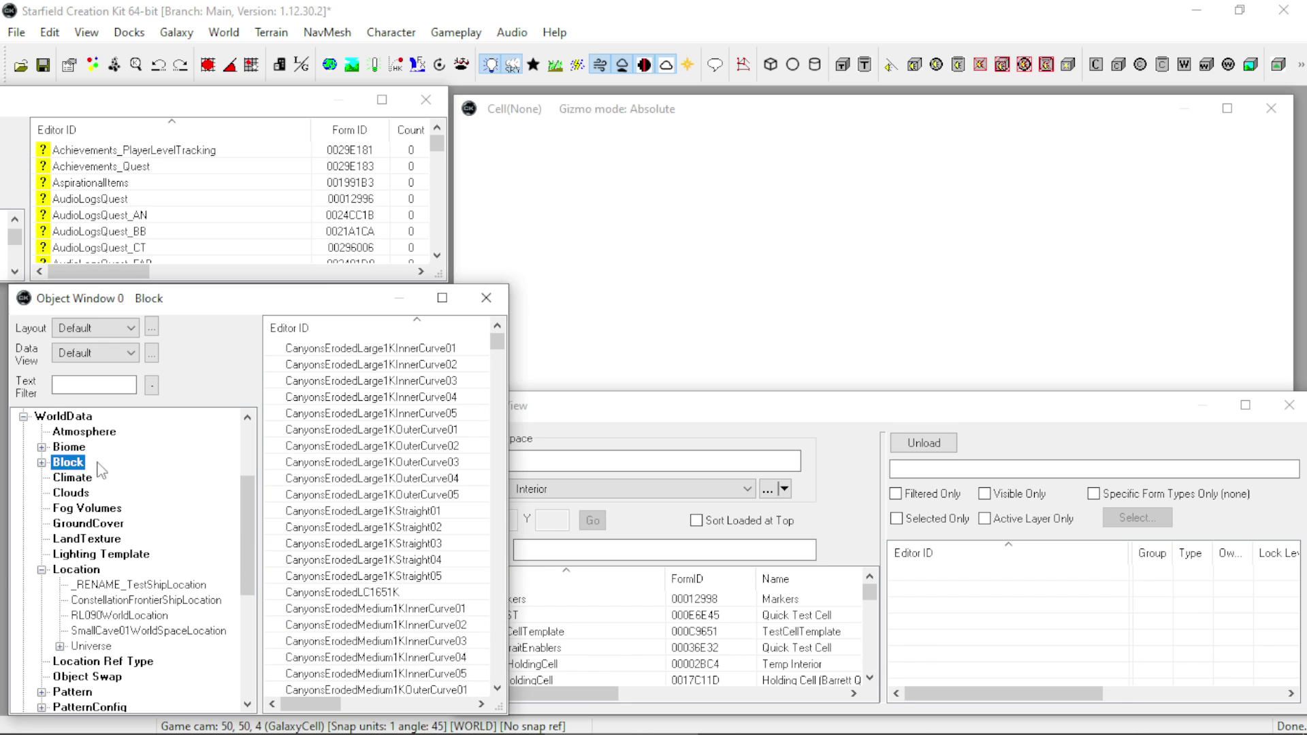
{"action": "scroll", "coordinate": [381, 470], "scroll_direction": "down", "scroll_amount": 15}
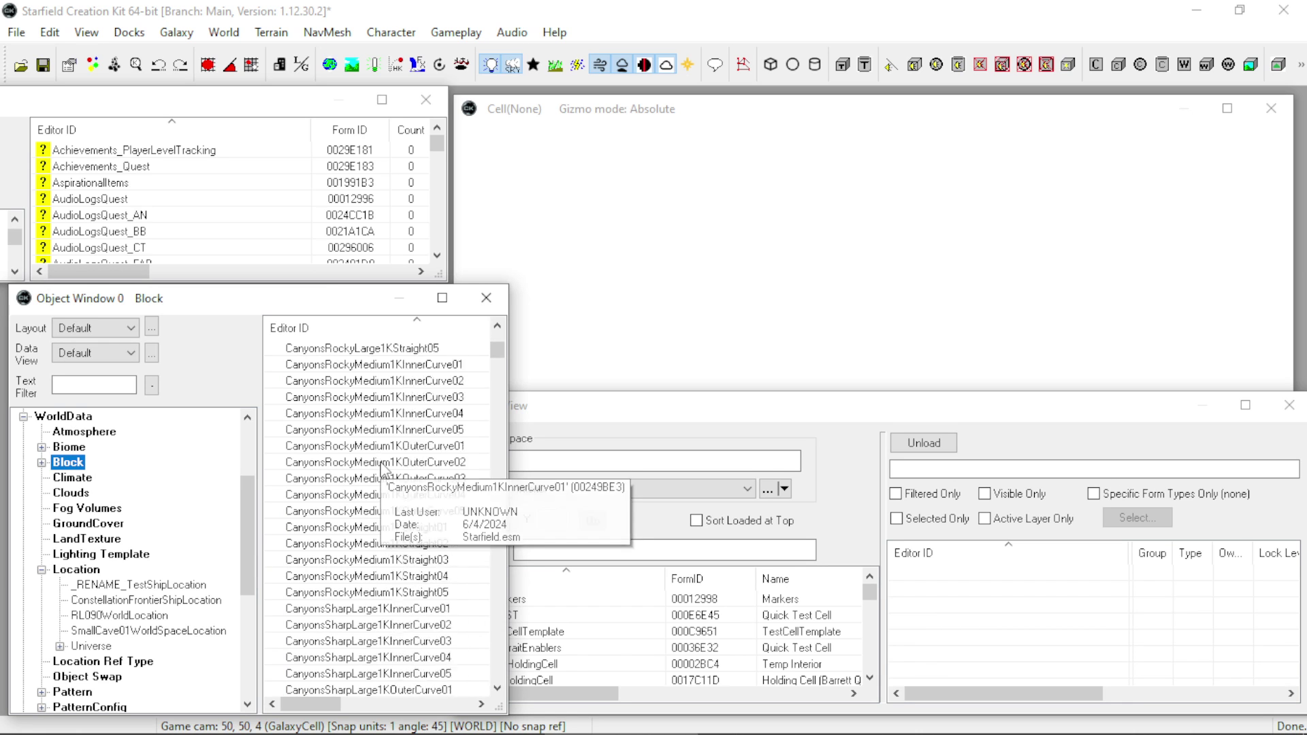
{"action": "scroll", "coordinate": [382, 469], "scroll_direction": "down", "scroll_amount": 15}
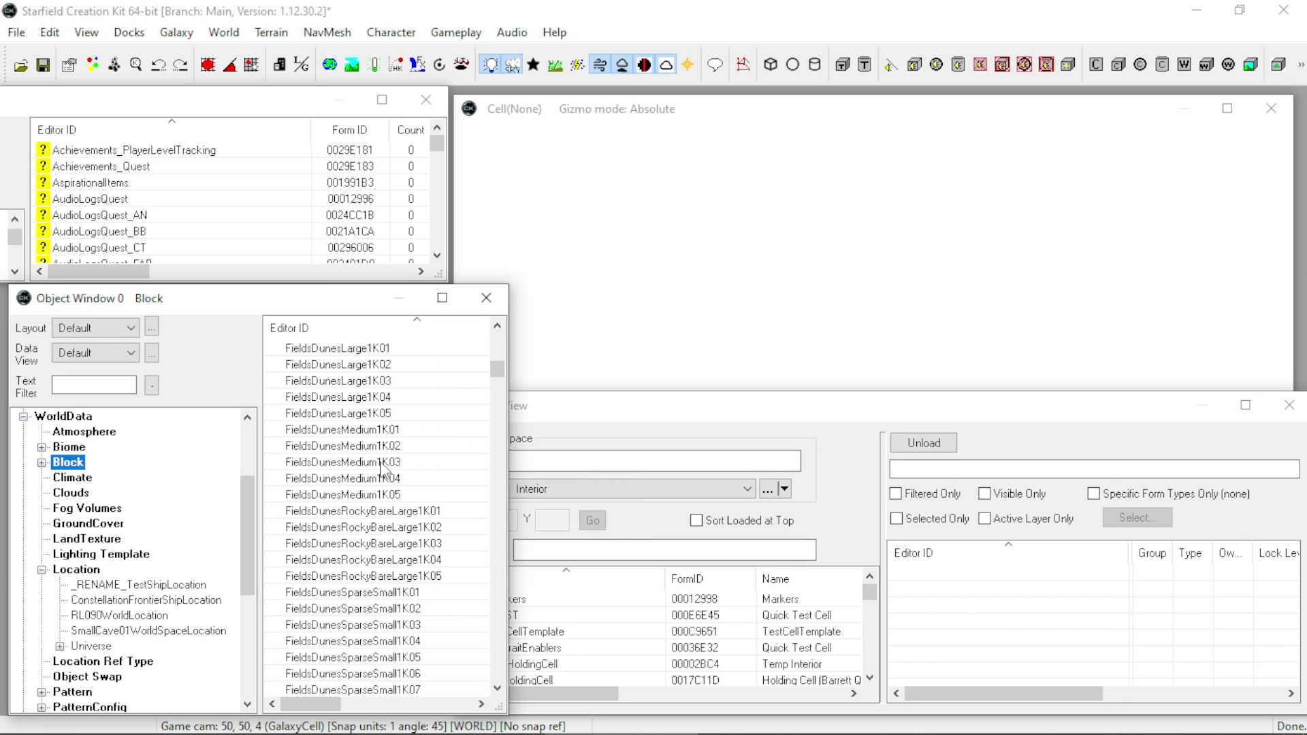
{"action": "scroll", "coordinate": [384, 469], "scroll_direction": "down", "scroll_amount": 5}
{"action": "left_click", "coordinate": [339, 543]}
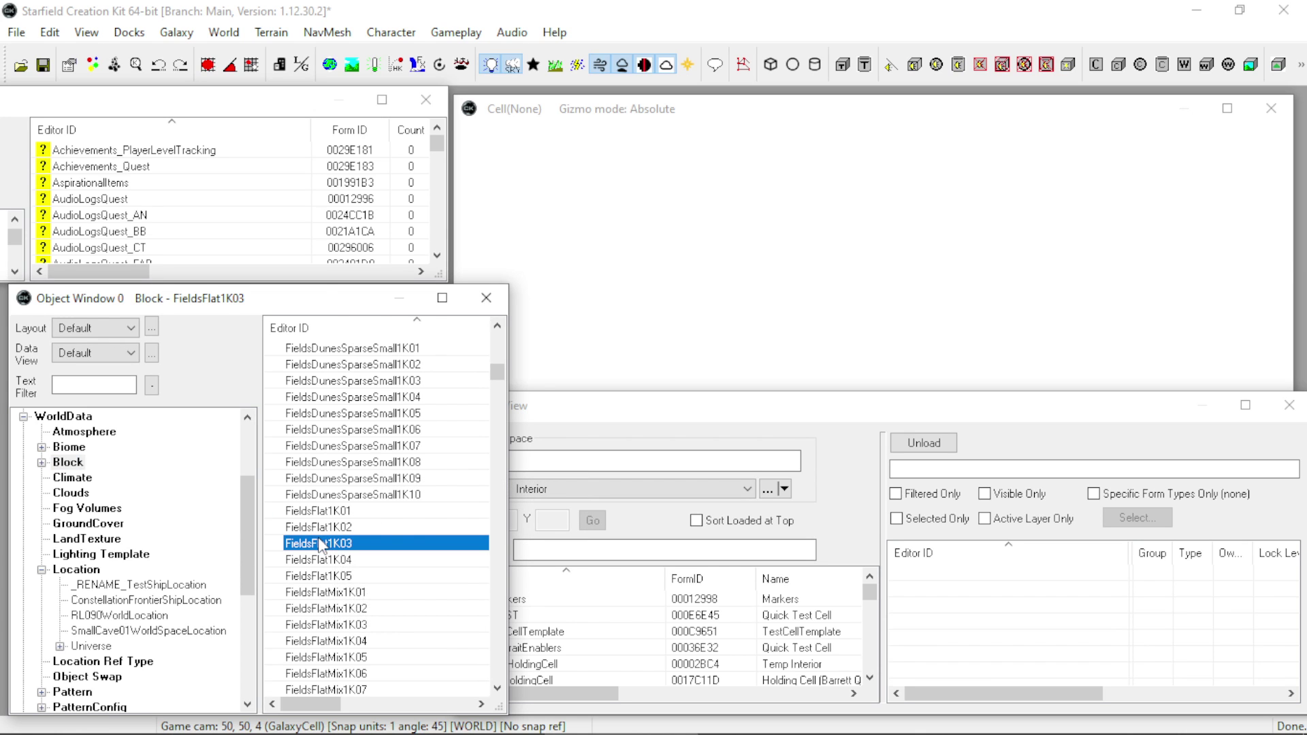
{"action": "right_click", "coordinate": [321, 546]}
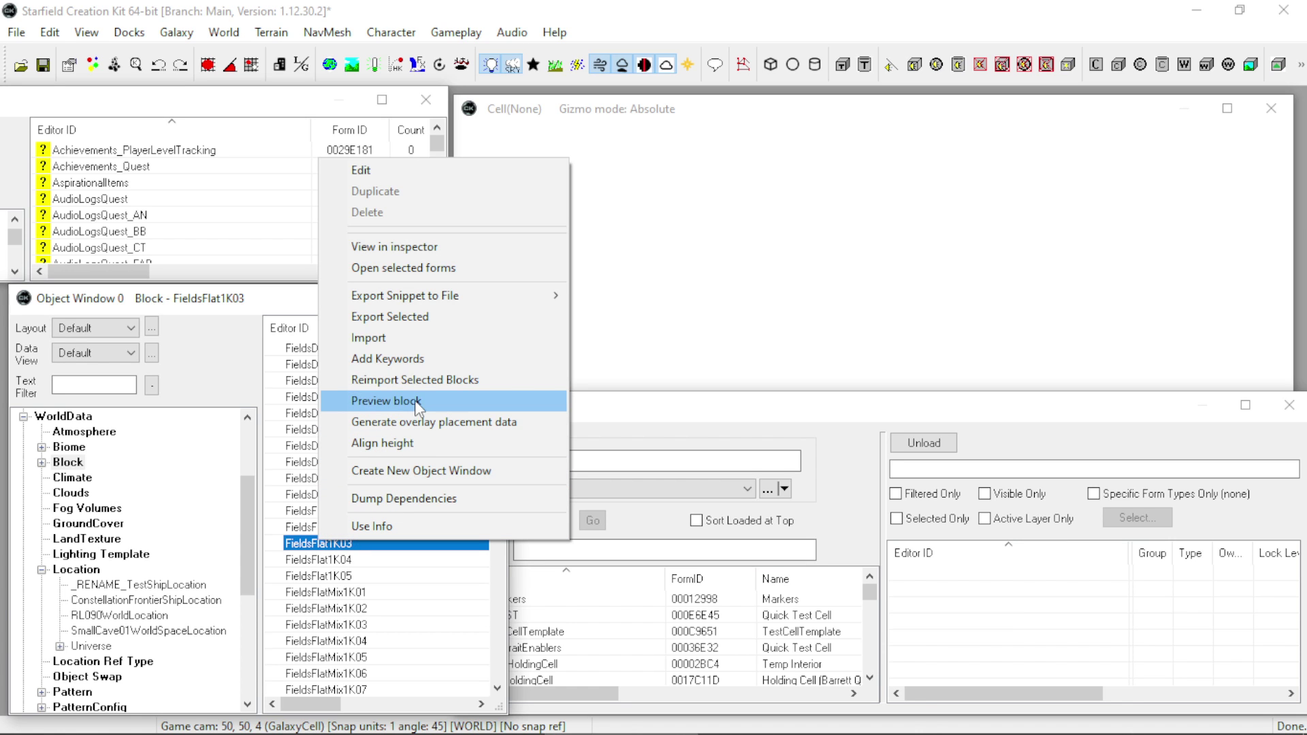
Preview FieldsFlat1K03 on a planet and open the Landscape Cutting Tool over it.
{"action": "left_click", "coordinate": [435, 402]}
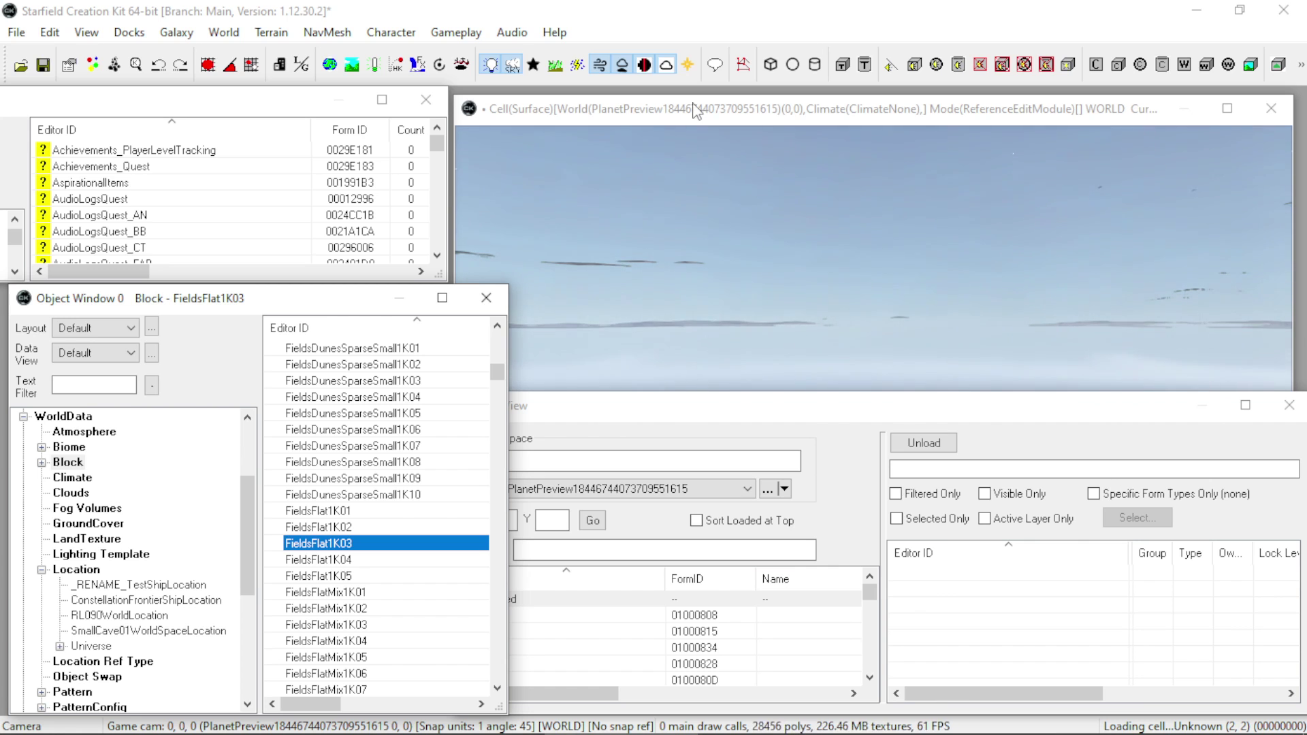
{"action": "left_click", "coordinate": [695, 111]}
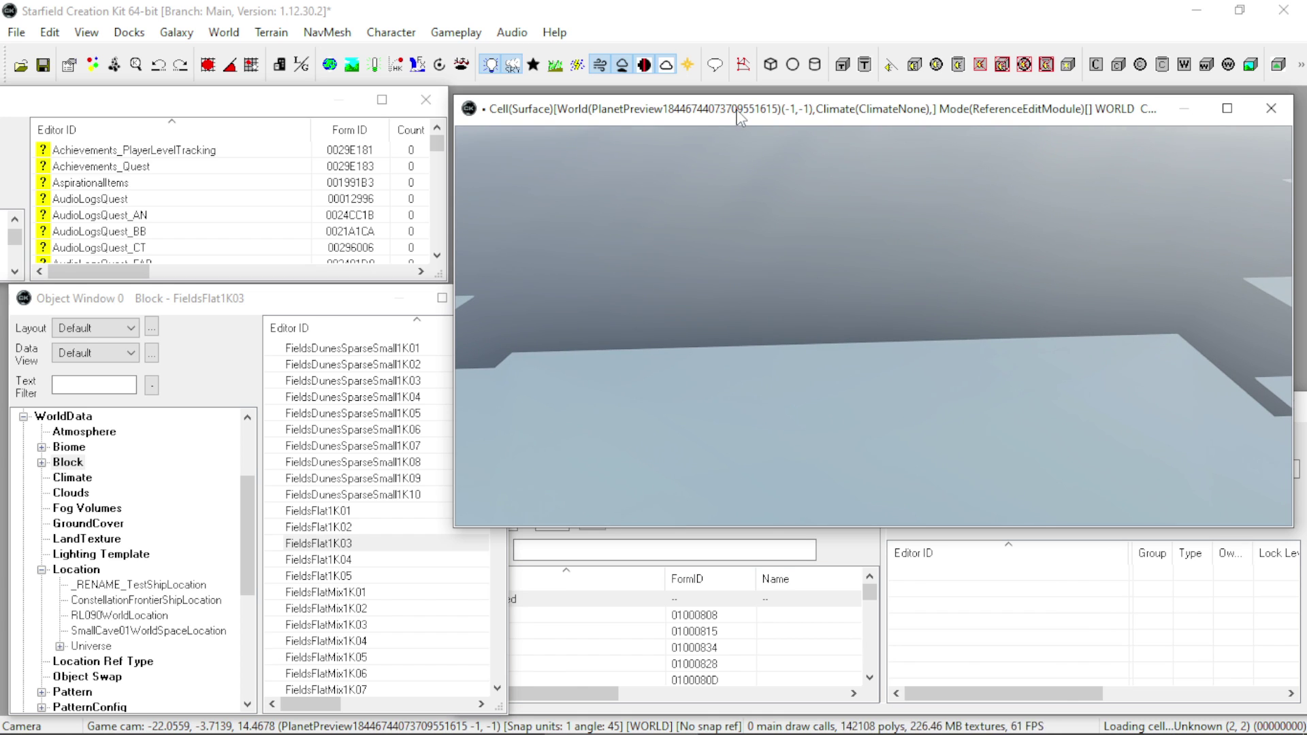
{"action": "scroll", "coordinate": [780, 284], "scroll_direction": "down", "scroll_amount": 5}
{"action": "scroll", "coordinate": [780, 285], "scroll_direction": "down", "scroll_amount": 5}
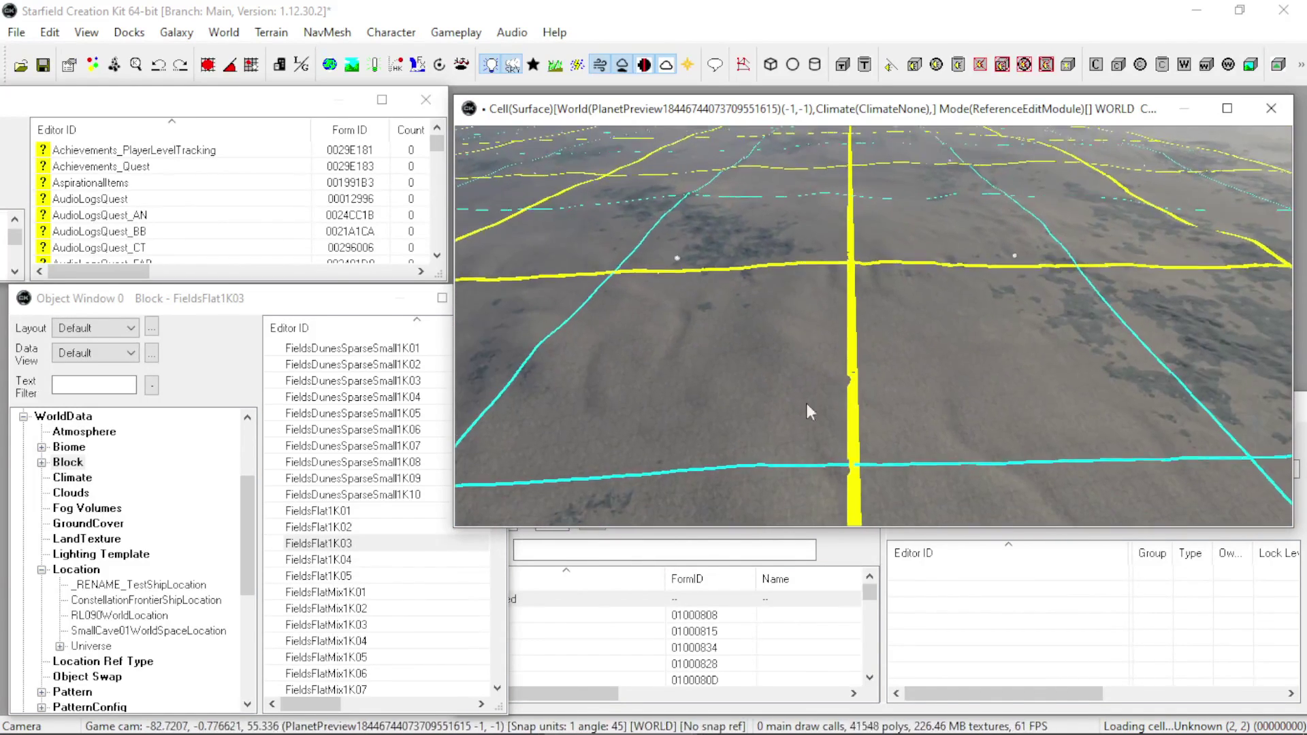
{"action": "middle_click_drag", "start_coordinate": [786, 283], "coordinate": [827, 391], "text": "shift"}
{"action": "key", "text": "shift+f"}
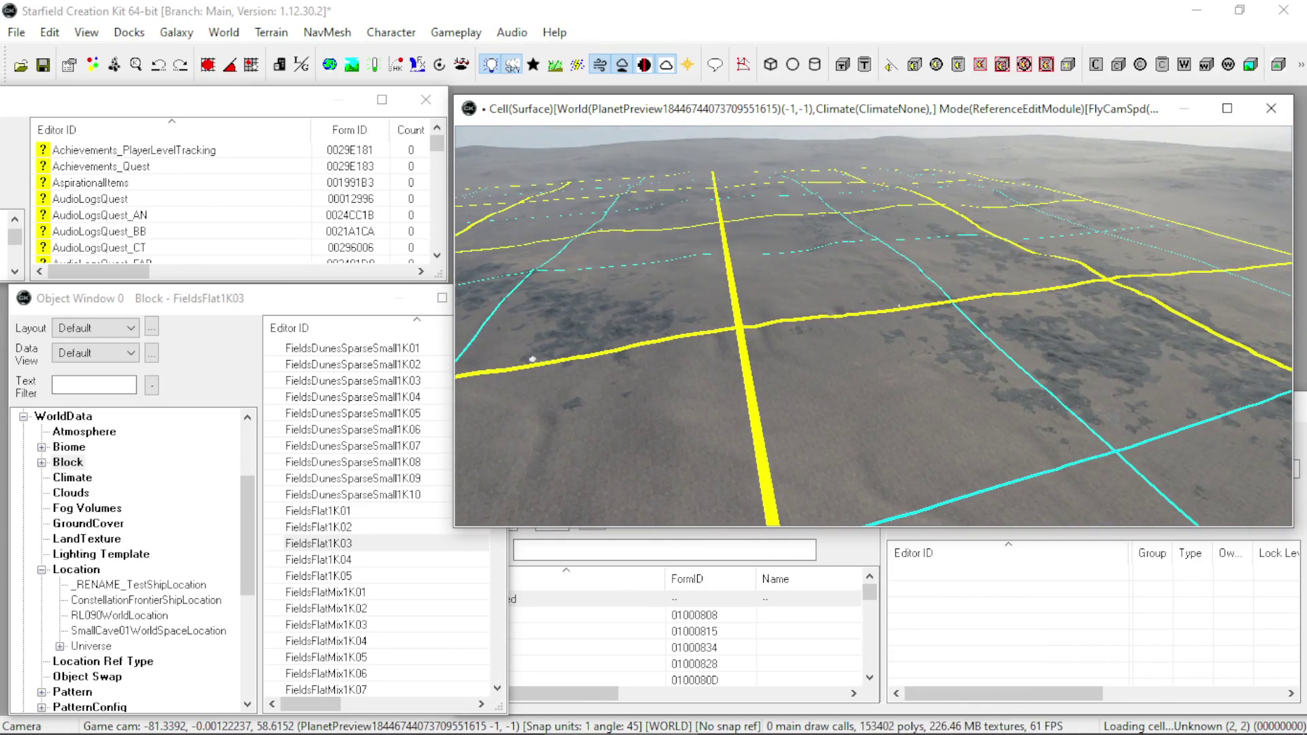
{"action": "key", "text": "shift+f"}
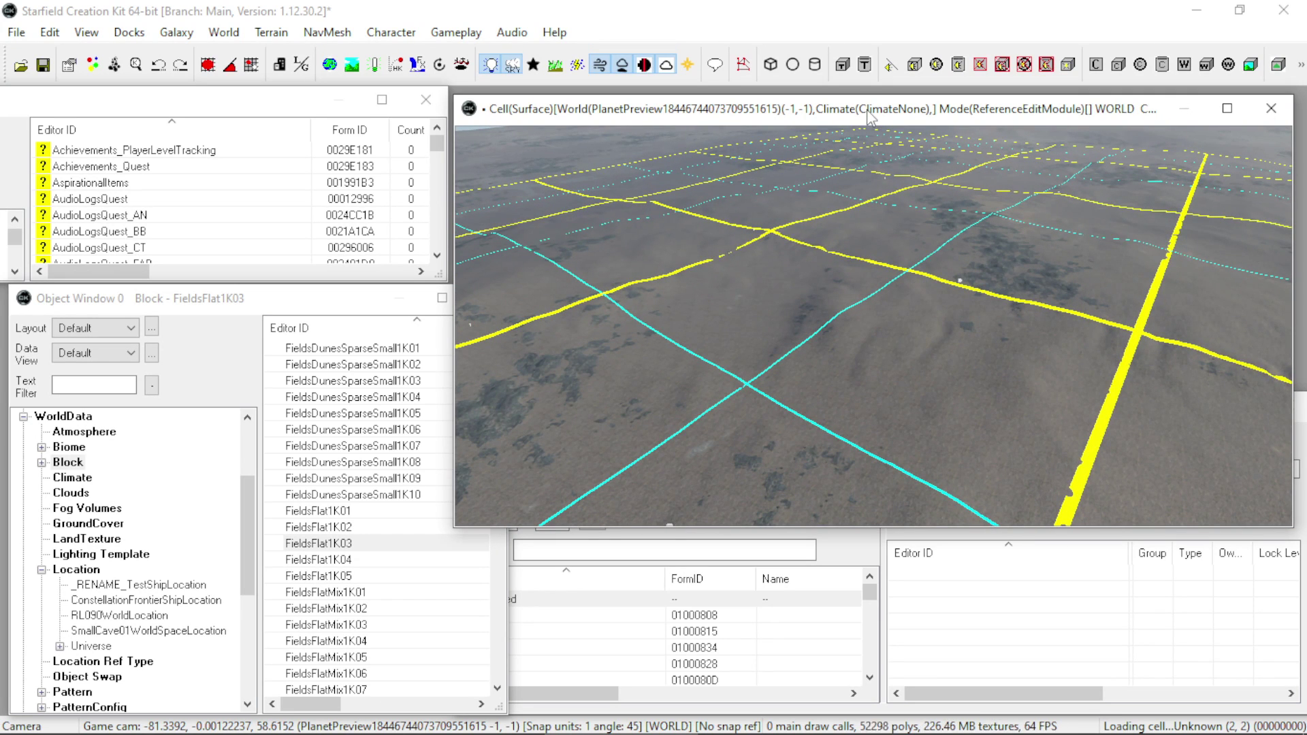
{"action": "key", "text": "ctrl+l"}
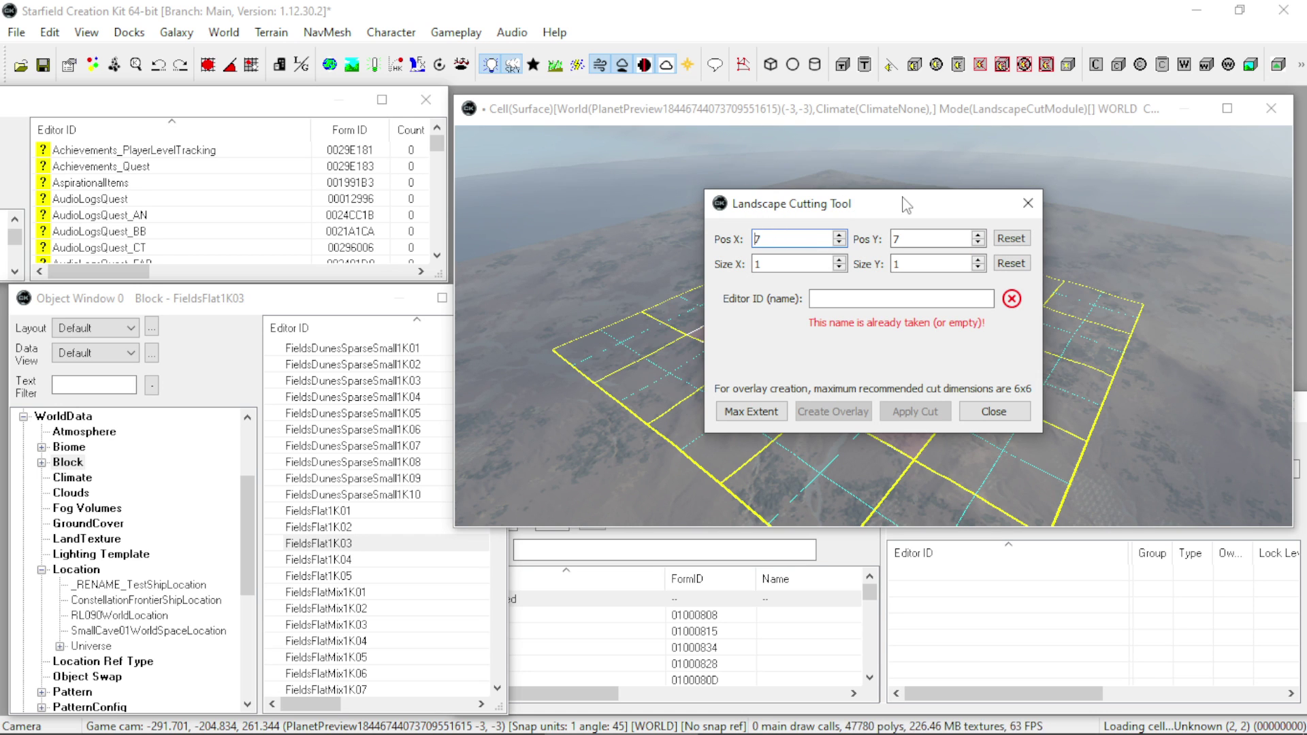
Move the Landscape Cutting Tool aside and name the cut AInvo_WC_0001.
{"action": "left_click_drag", "start_coordinate": [911, 213], "coordinate": [323, 401]}
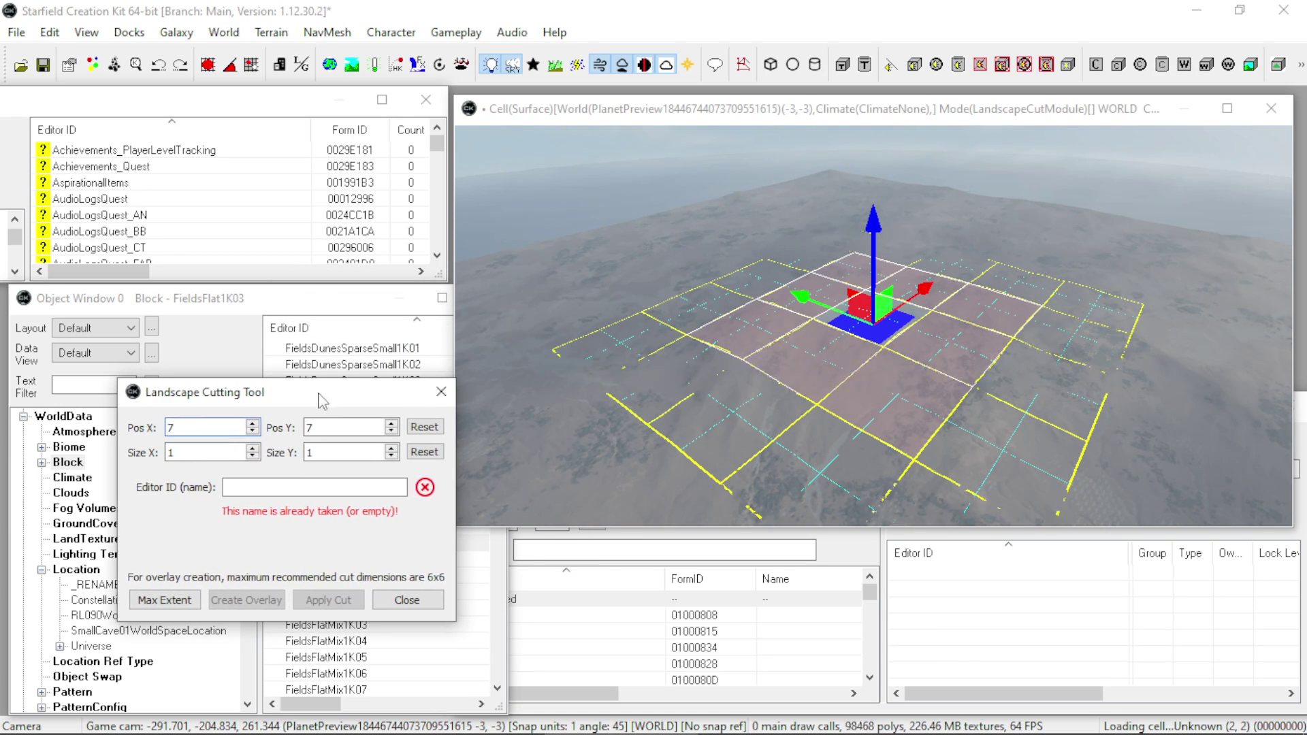
{"action": "left_click", "coordinate": [263, 481]}
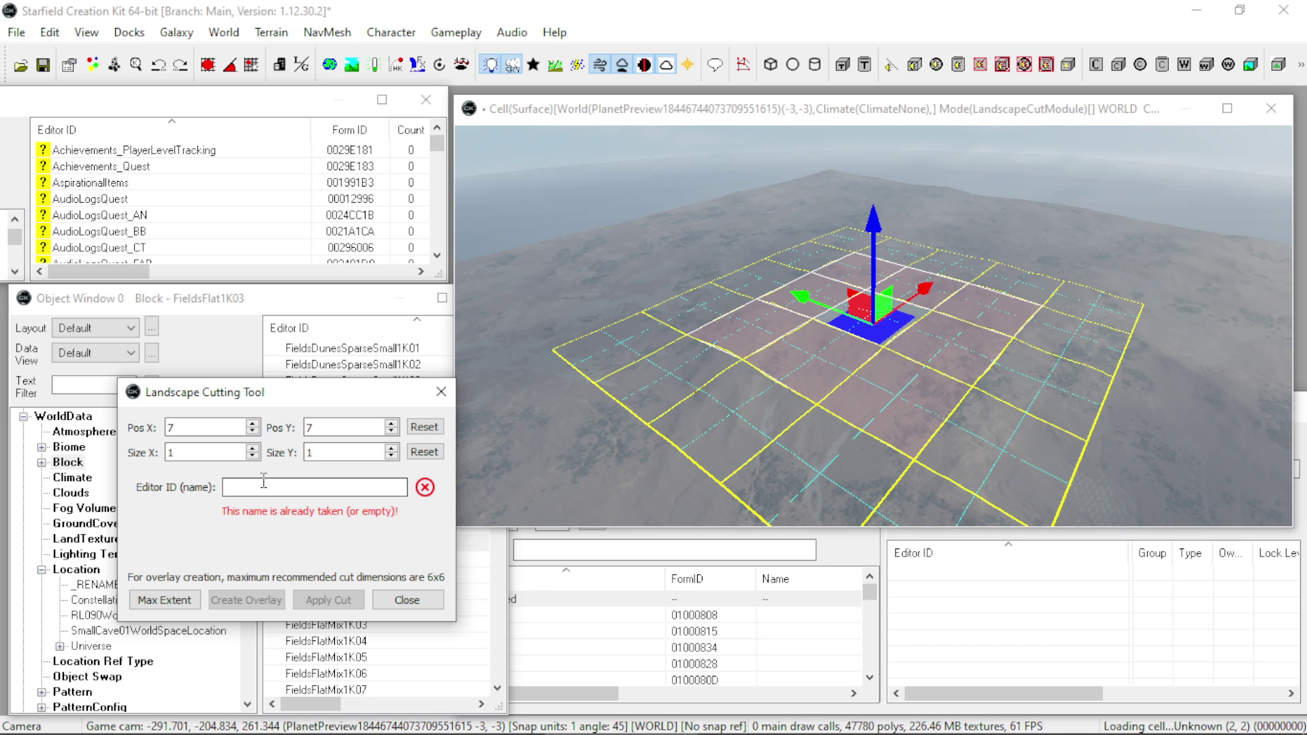
{"action": "type", "text": "AInvo_WC_0001"}
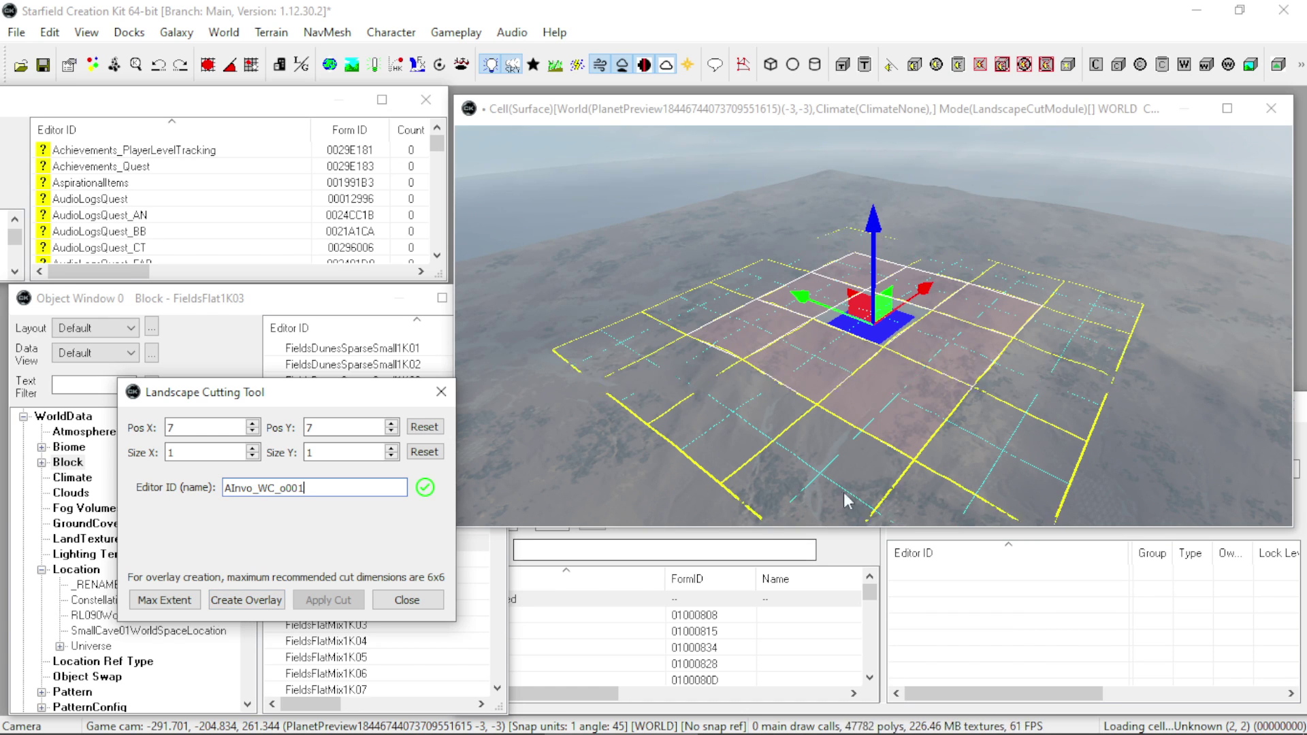
Size the cut area to 5 x 5 cells and move it to position 6, 6.
{"action": "left_click", "coordinate": [391, 447]}
{"action": "left_click", "coordinate": [391, 456]}
{"action": "left_click", "coordinate": [391, 448]}
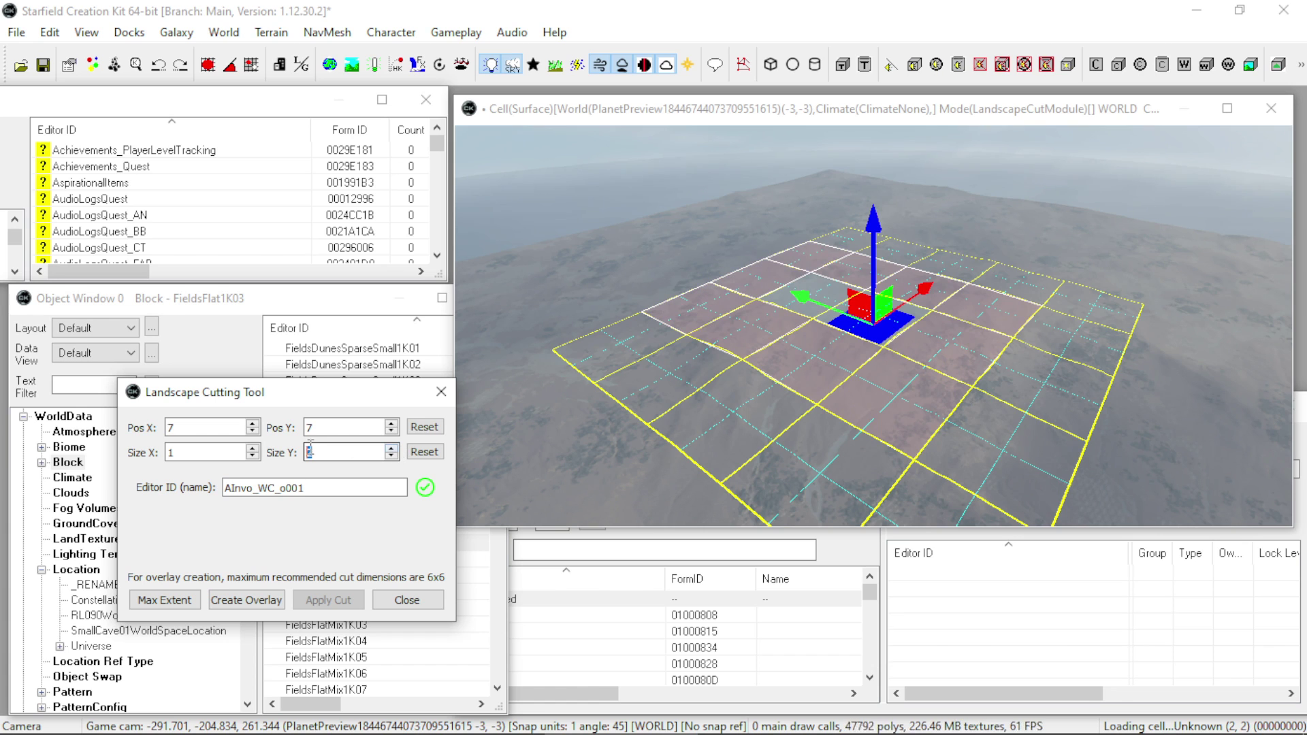
{"action": "left_click", "coordinate": [252, 448]}
{"action": "left_click", "coordinate": [253, 447]}
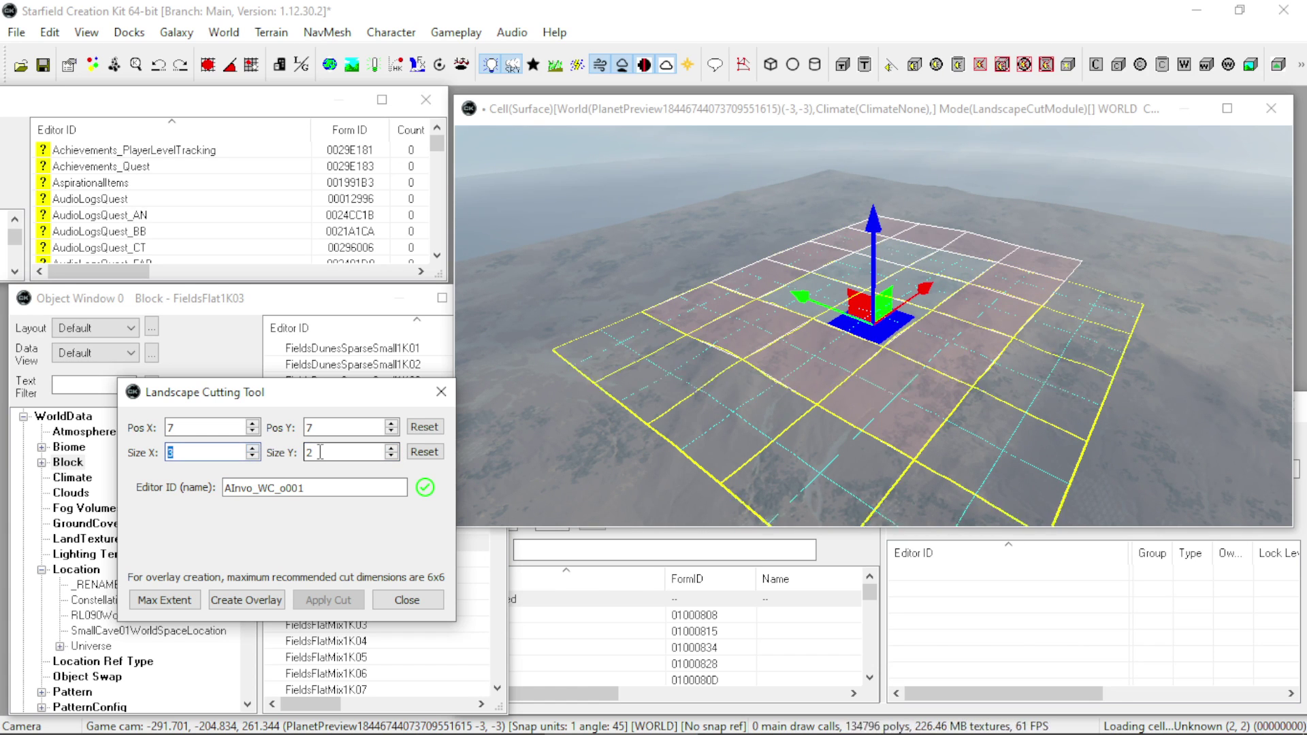
{"action": "left_click", "coordinate": [391, 456]}
{"action": "left_click", "coordinate": [391, 448]}
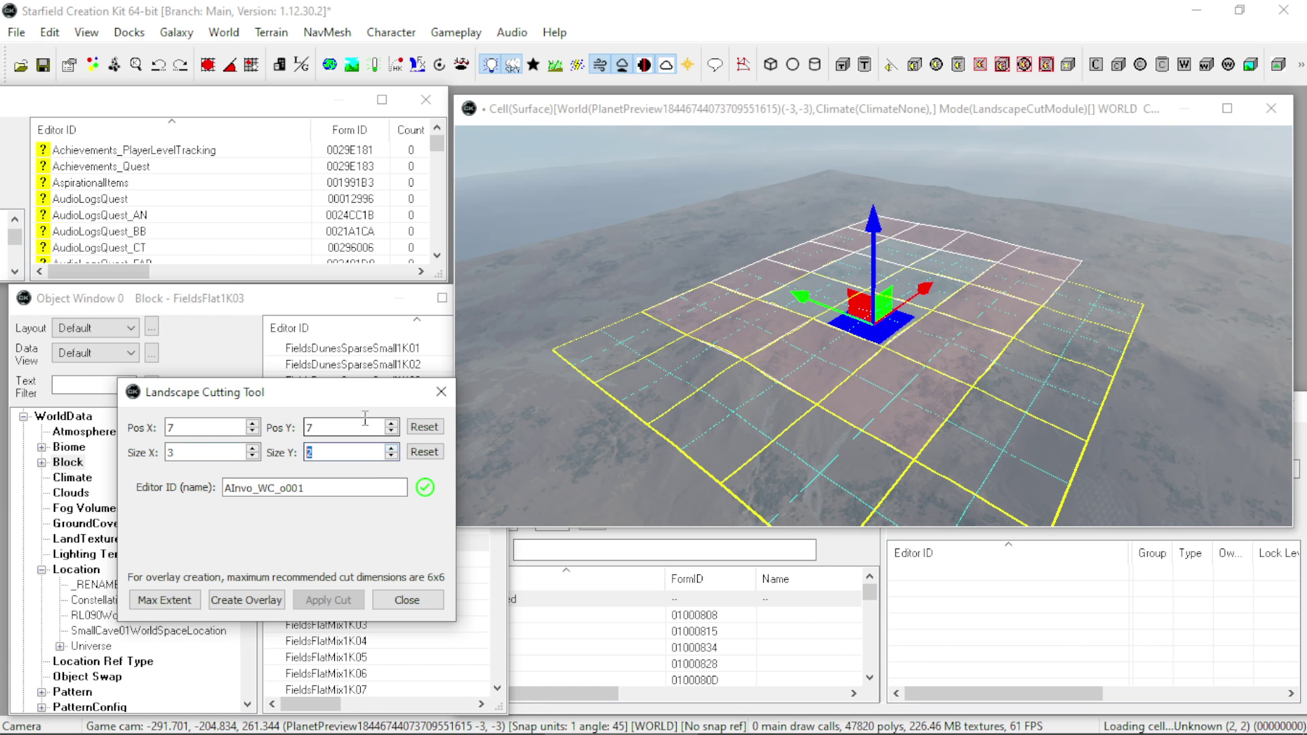
{"action": "left_click", "coordinate": [253, 447]}
{"action": "left_click", "coordinate": [254, 447]}
{"action": "left_click", "coordinate": [391, 447]}
{"action": "left_click", "coordinate": [392, 448]}
{"action": "left_click", "coordinate": [391, 448]}
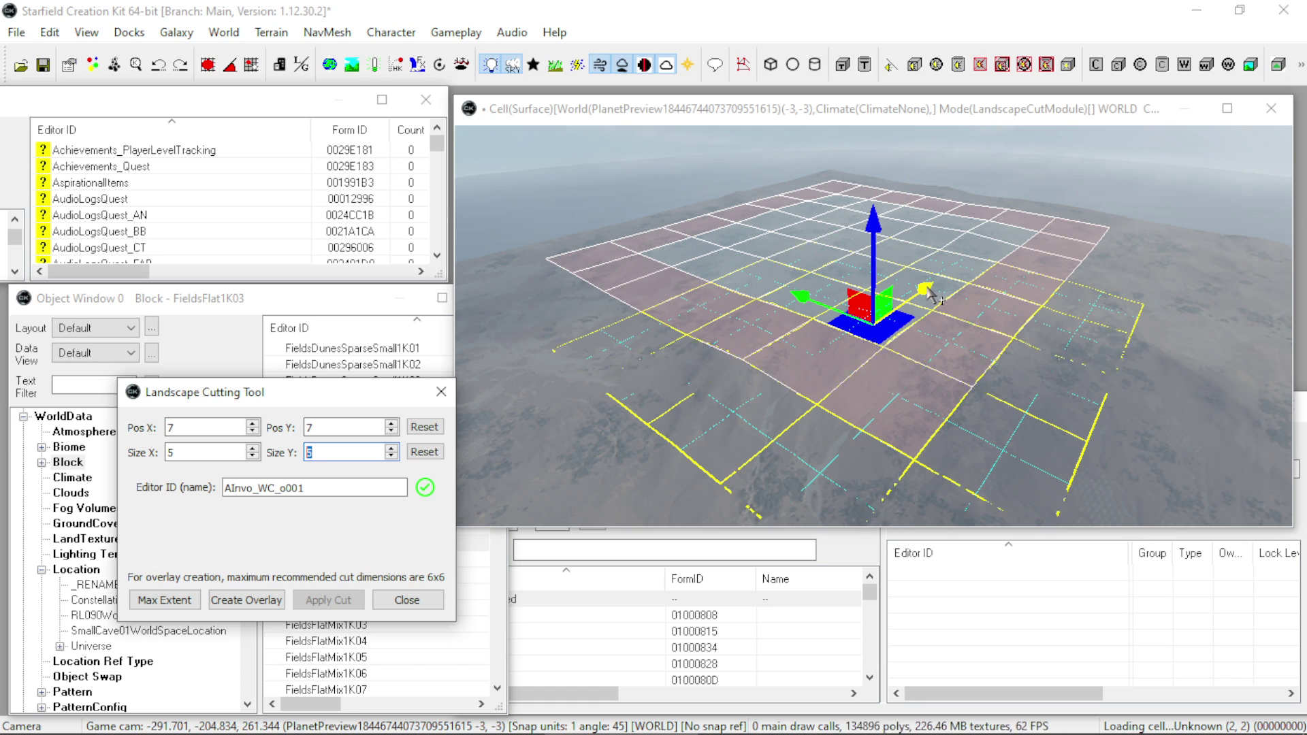
{"action": "left_click_drag", "start_coordinate": [932, 294], "coordinate": [819, 310]}
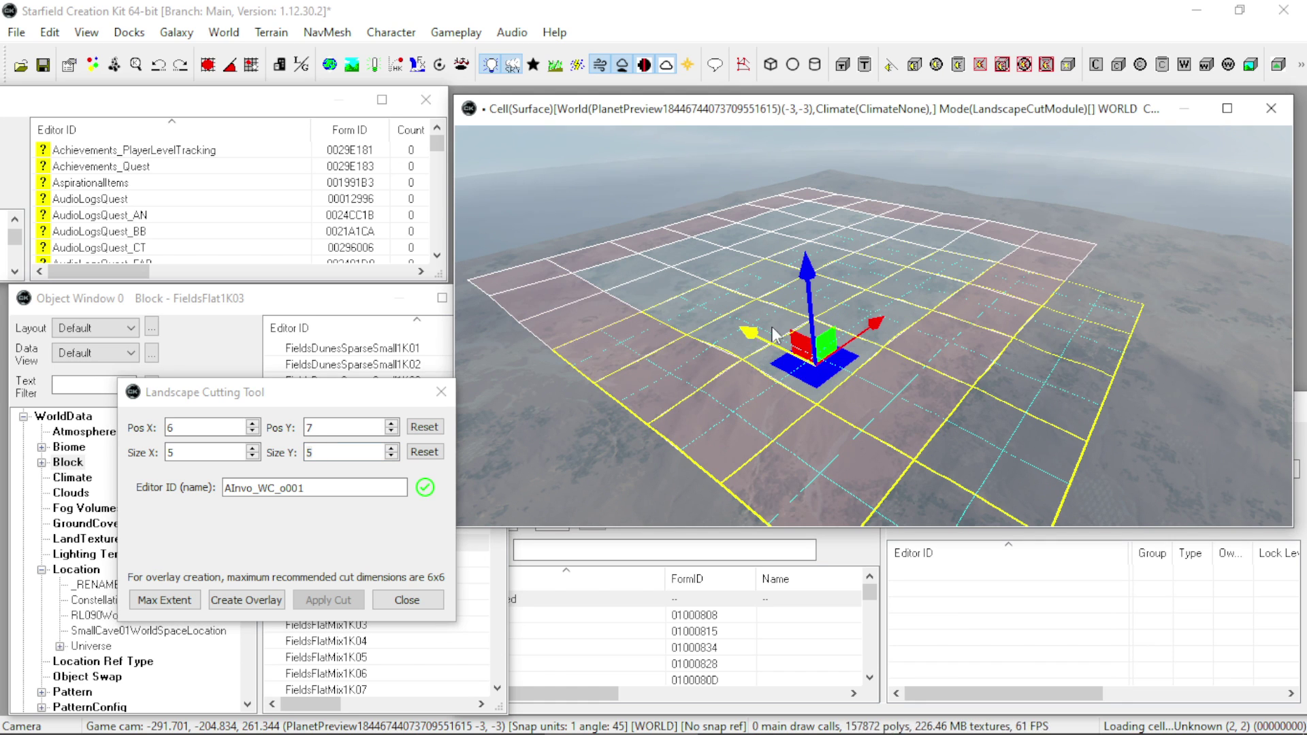
{"action": "left_click_drag", "start_coordinate": [762, 337], "coordinate": [768, 342]}
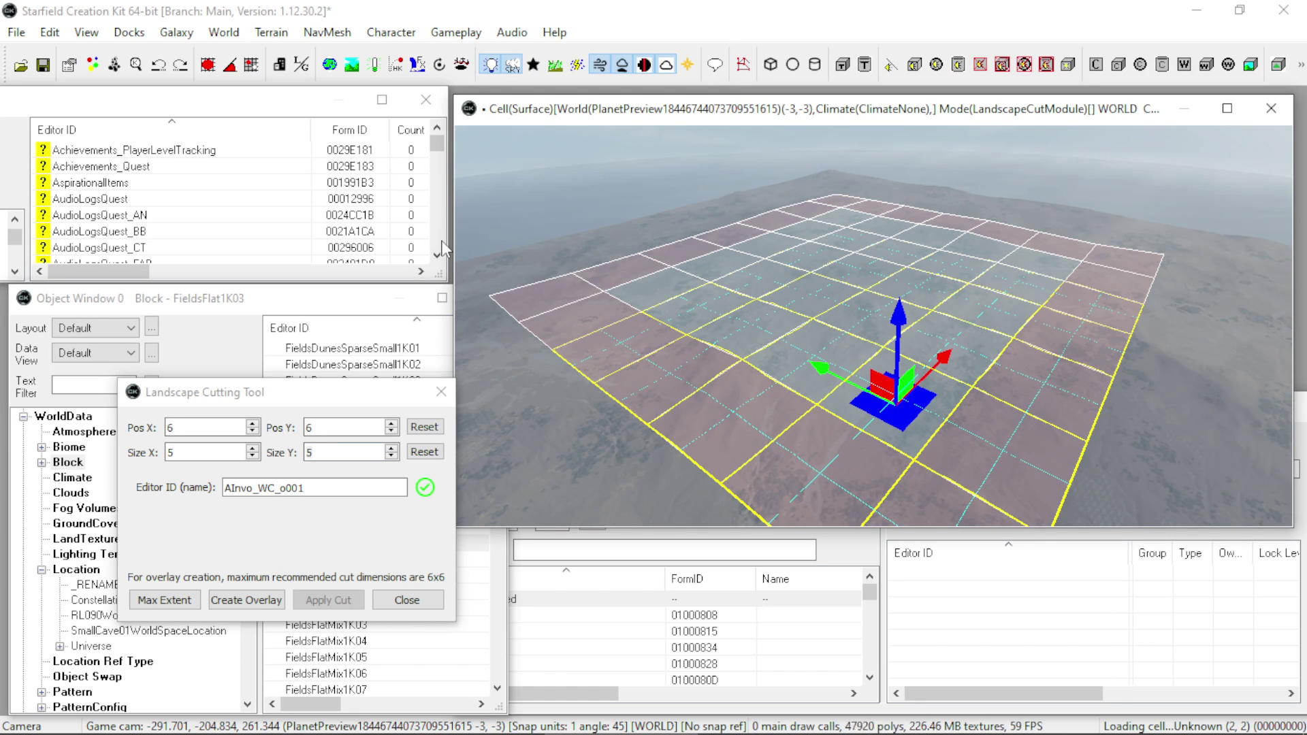
Create the overlay worldspace AInvoWCo001 and select its first Surface cell in Cell View.
{"action": "left_click", "coordinate": [246, 600]}
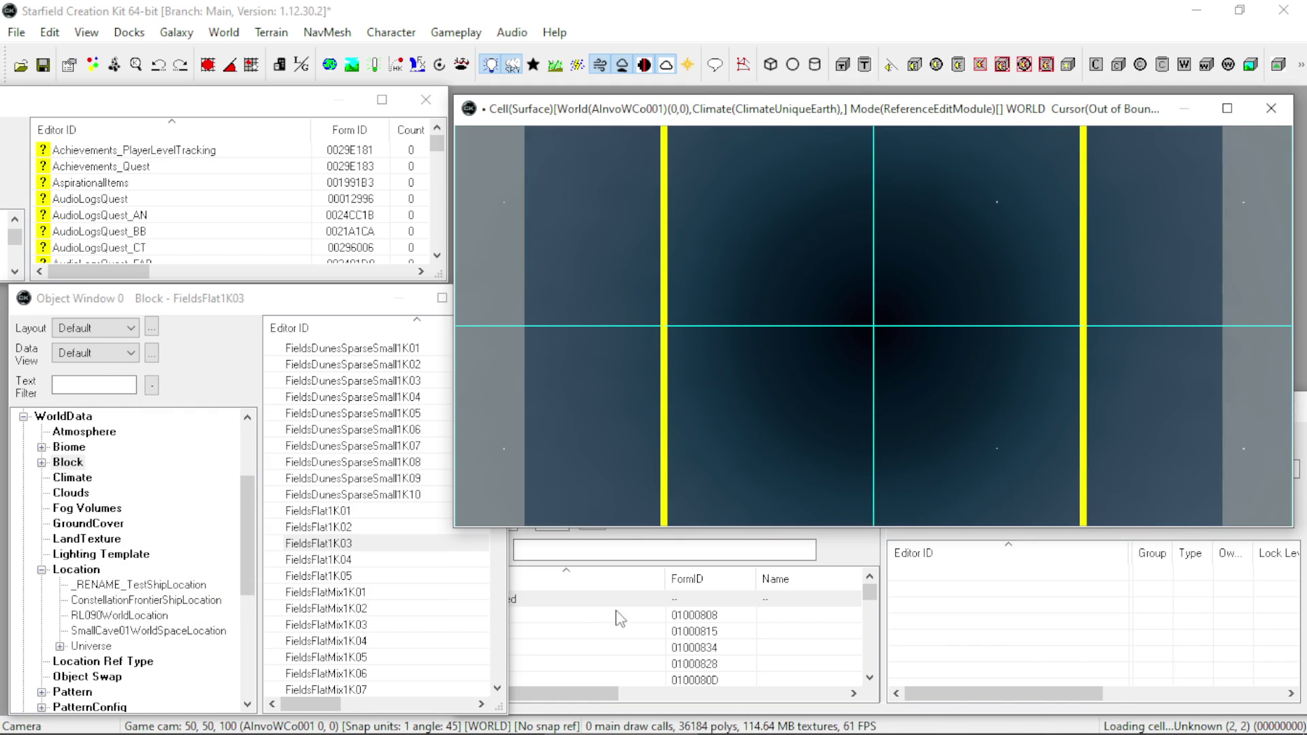
{"action": "left_click", "coordinate": [844, 559]}
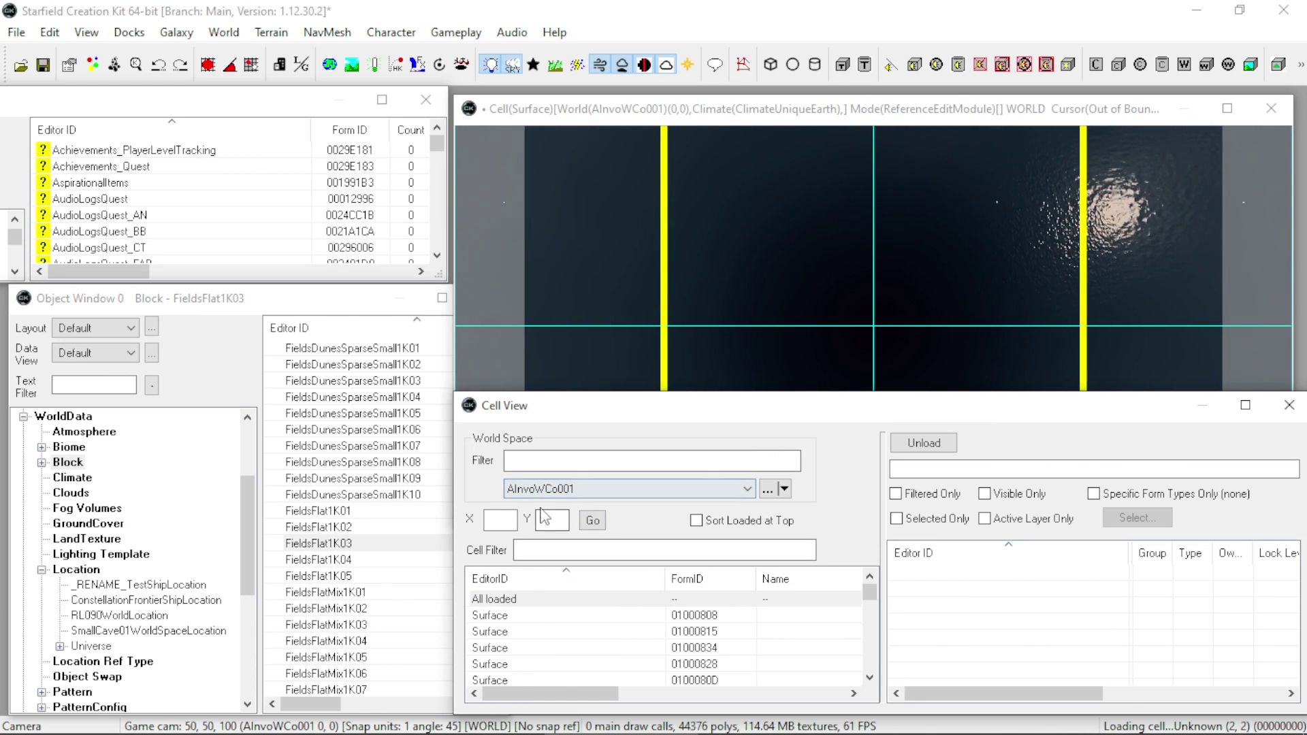
{"action": "left_click", "coordinate": [515, 616]}
{"action": "left_click", "coordinate": [516, 616]}
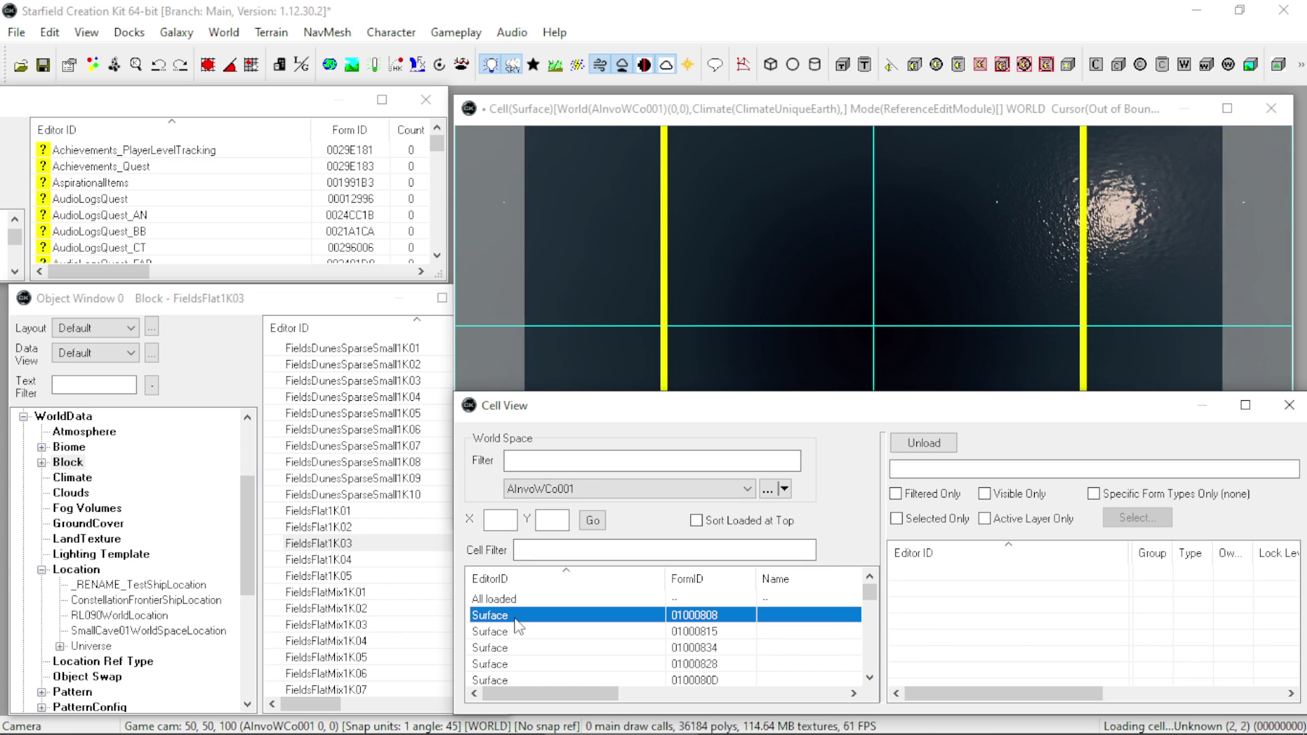
Rename the first Surface cell to 195.
{"action": "left_click", "coordinate": [516, 616]}
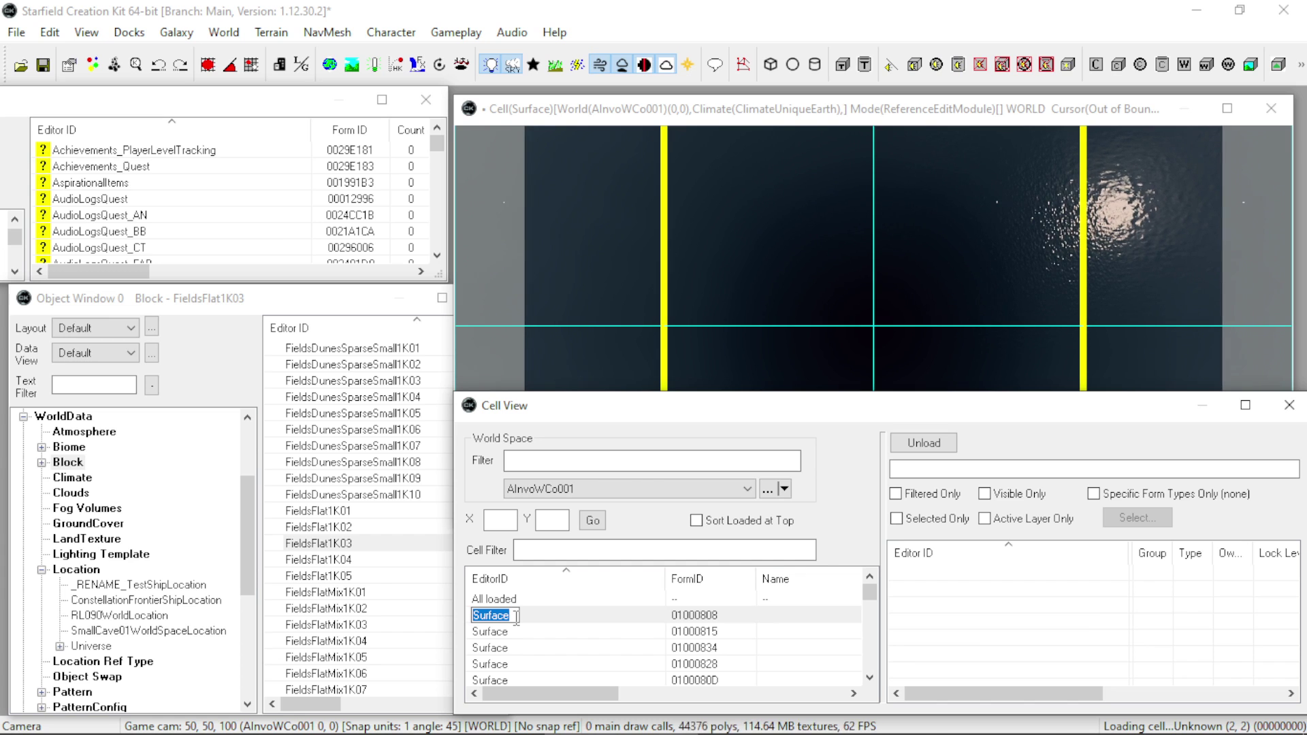
{"action": "type", "text": "195"}
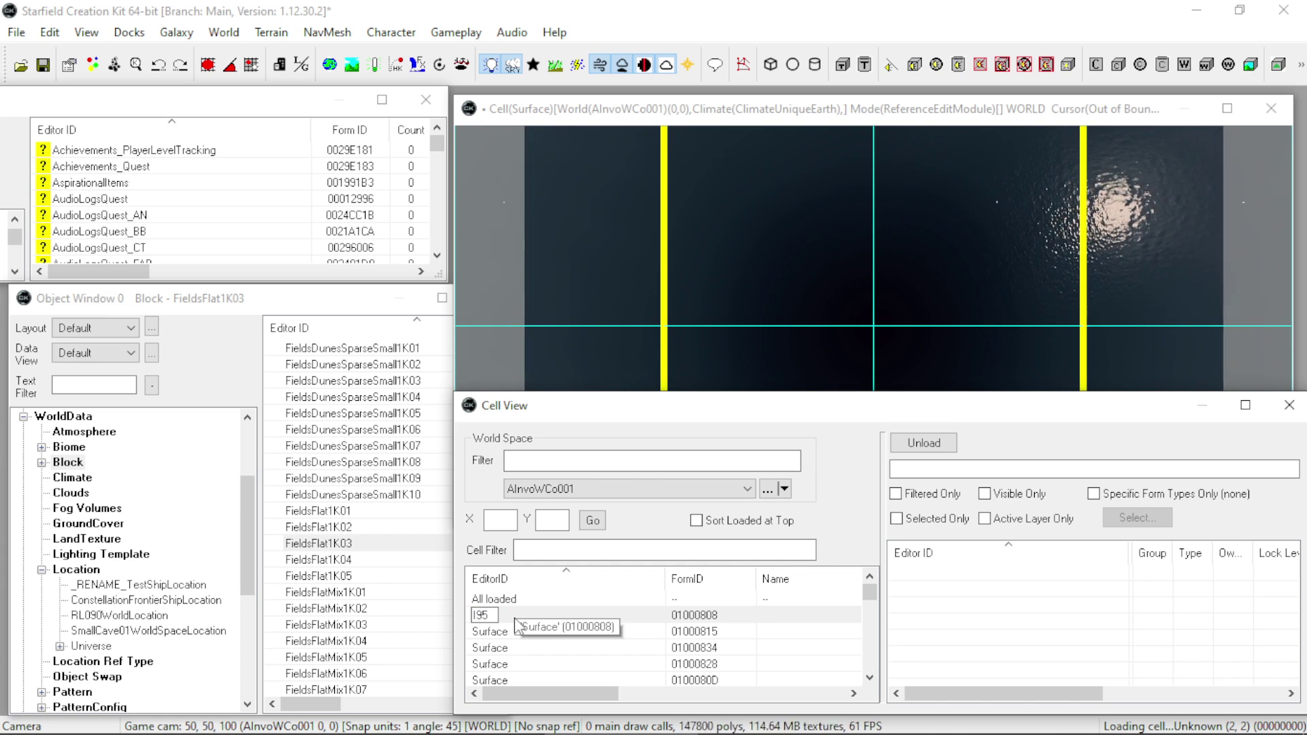
{"action": "left_click", "coordinate": [535, 600]}
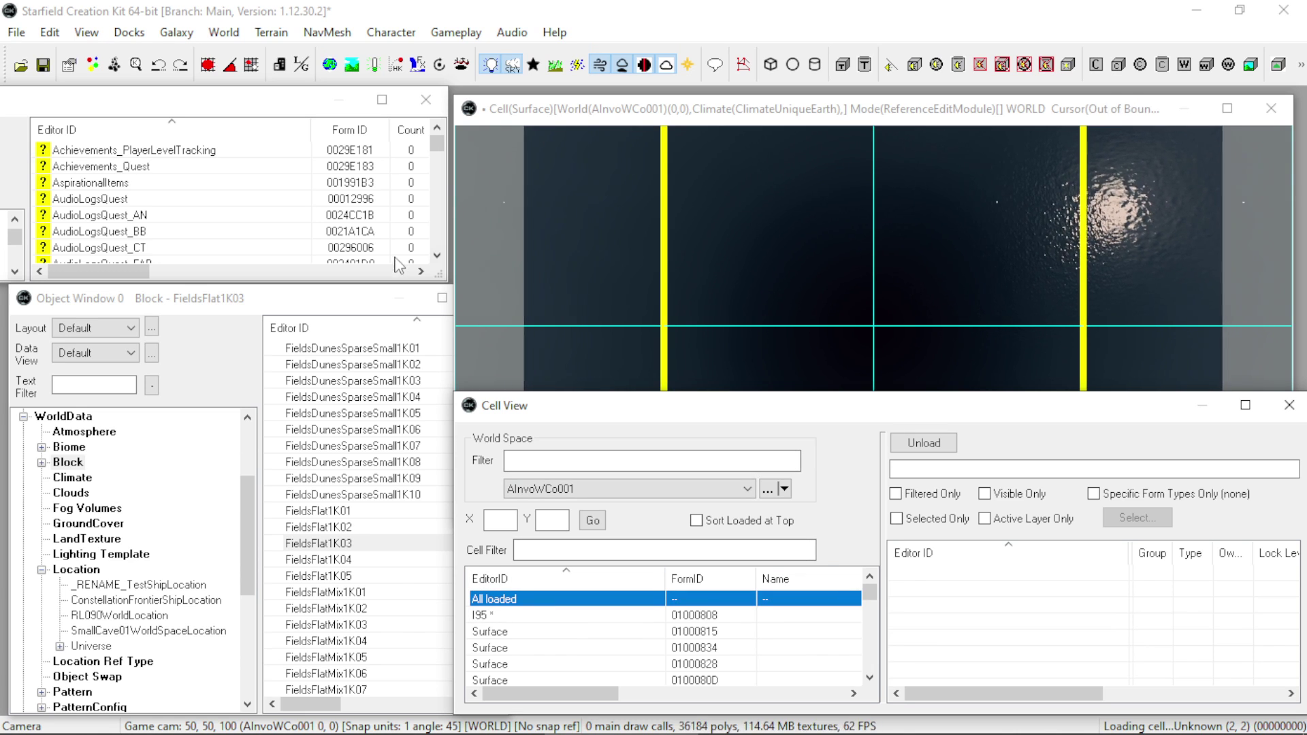
{"action": "left_click", "coordinate": [224, 33]}
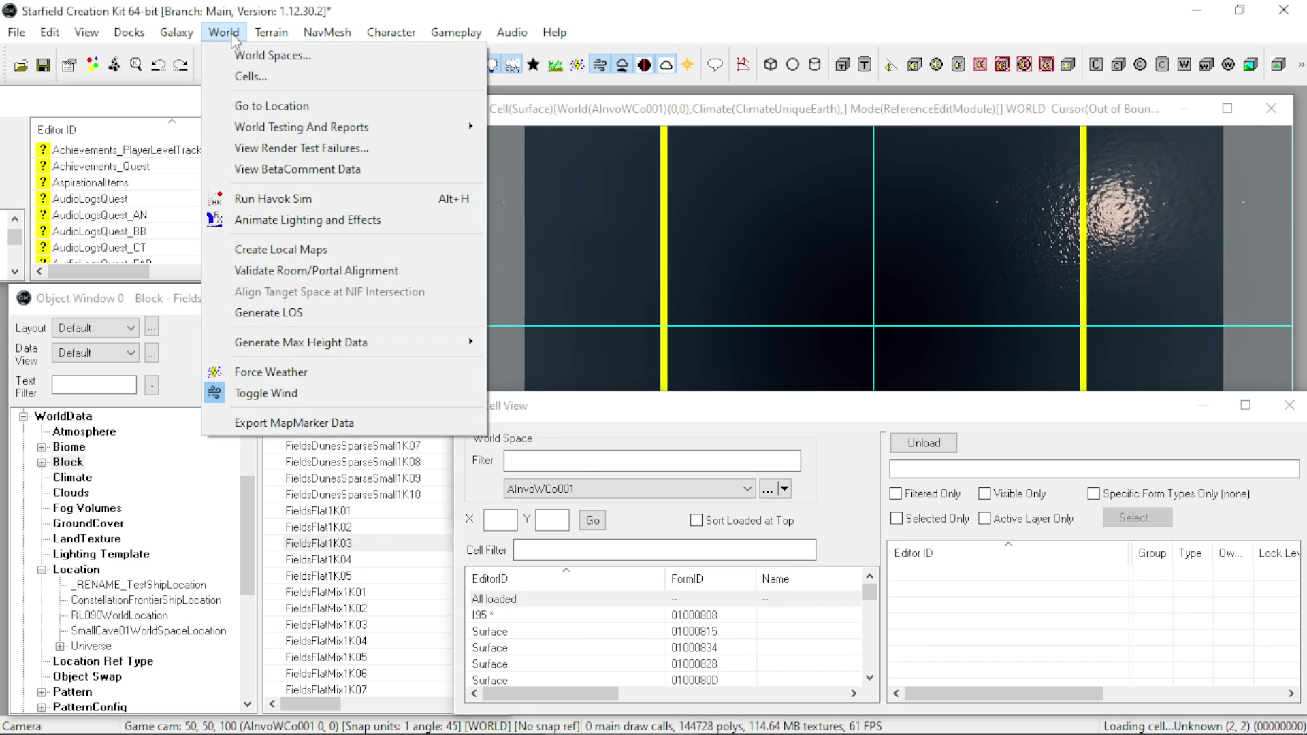
{"action": "left_click", "coordinate": [258, 55]}
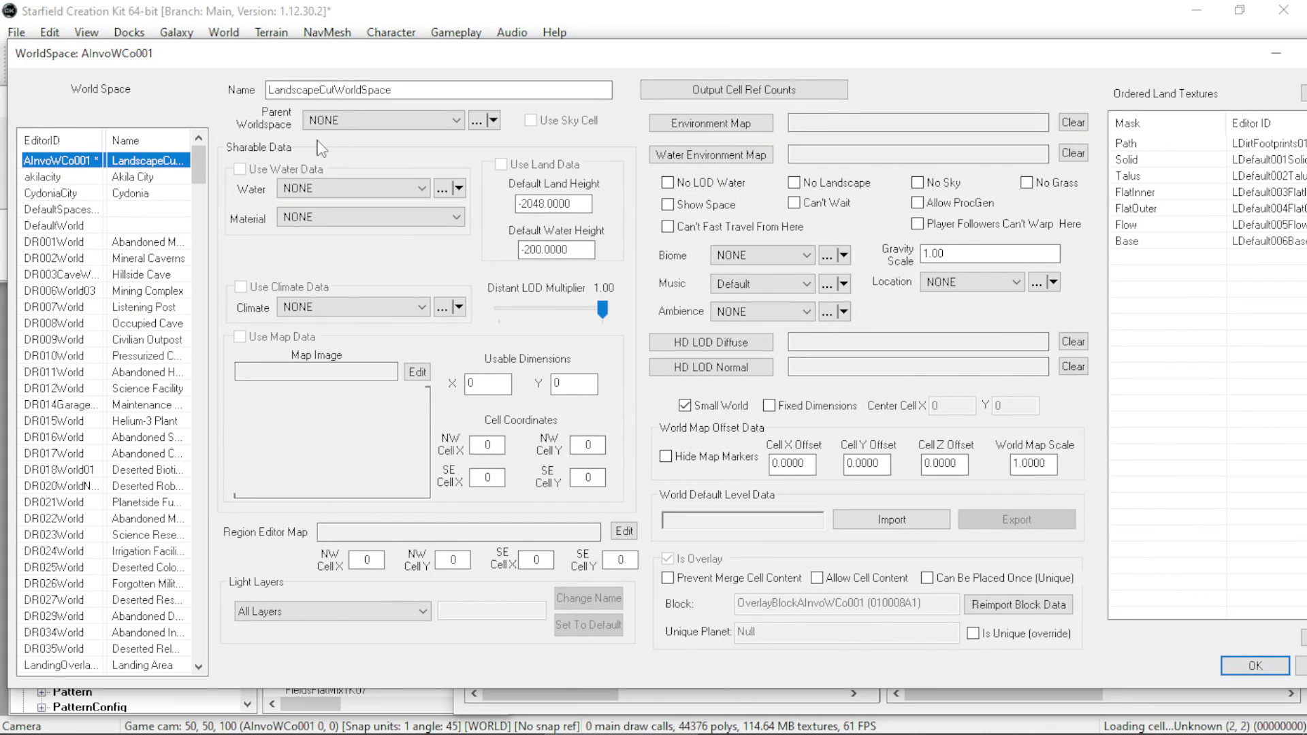
{"action": "left_click", "coordinate": [1013, 281]}
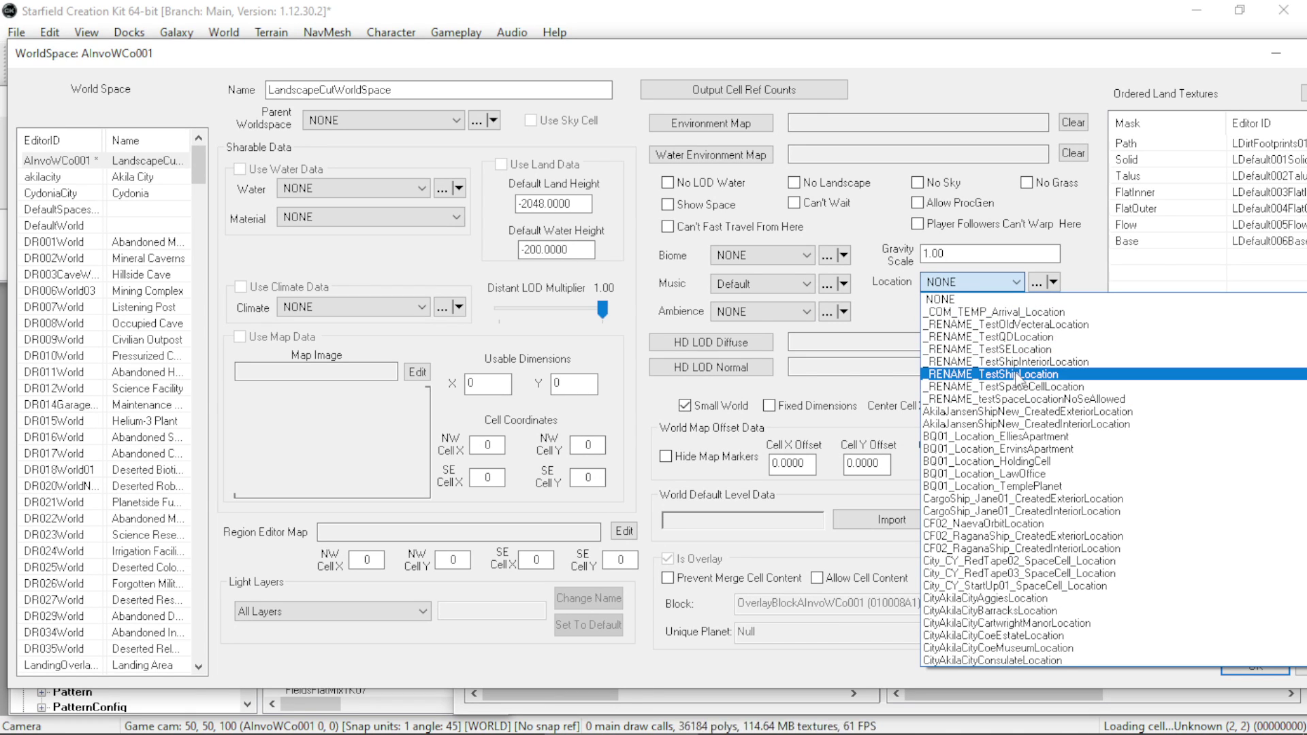
{"action": "scroll", "coordinate": [1017, 375], "scroll_direction": "down", "scroll_amount": 1}
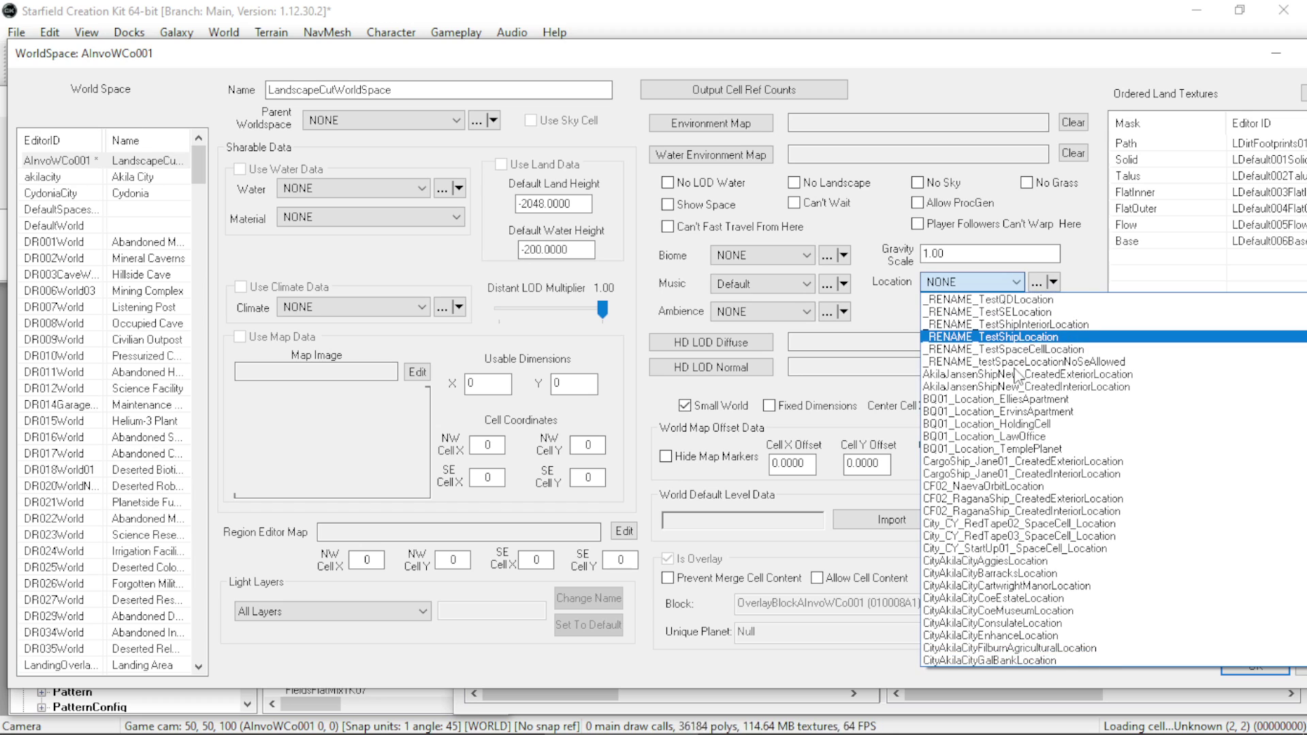
{"action": "scroll", "coordinate": [1017, 375], "scroll_direction": "up", "scroll_amount": 1}
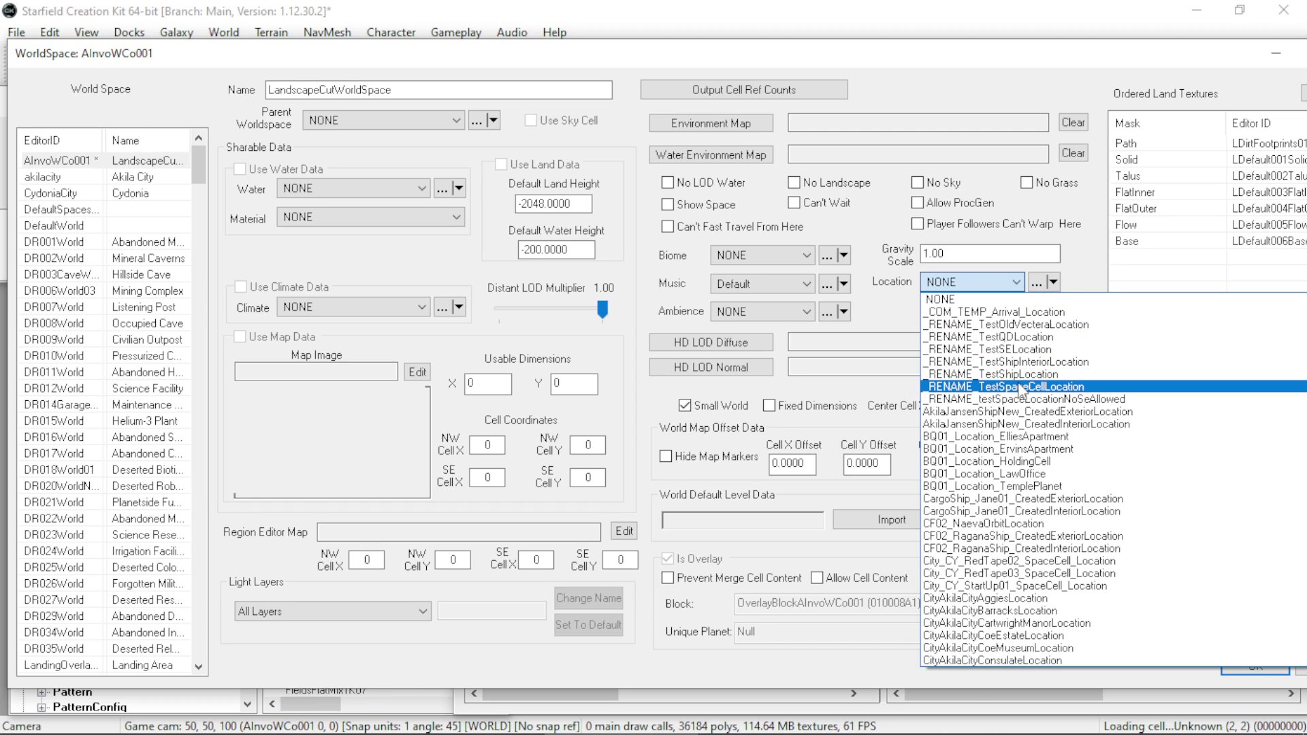
{"action": "key", "text": "a"}
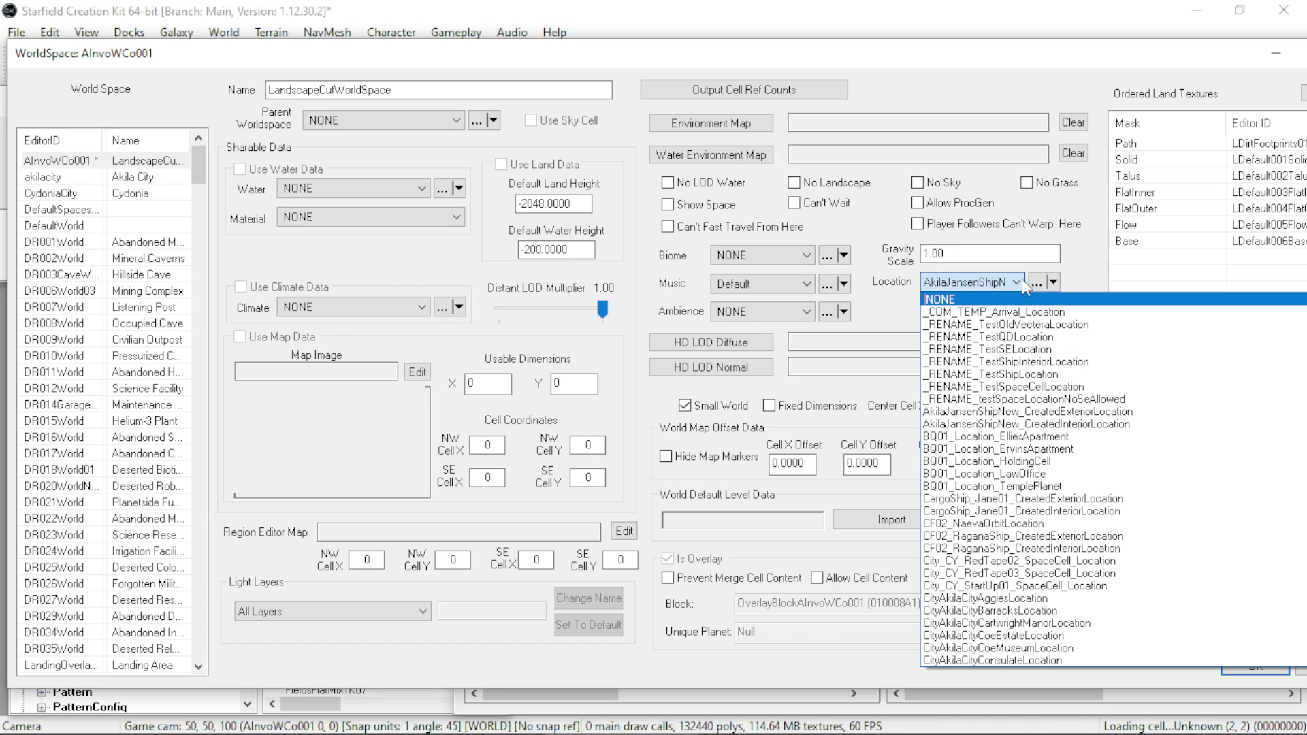
{"action": "left_click", "coordinate": [1066, 264]}
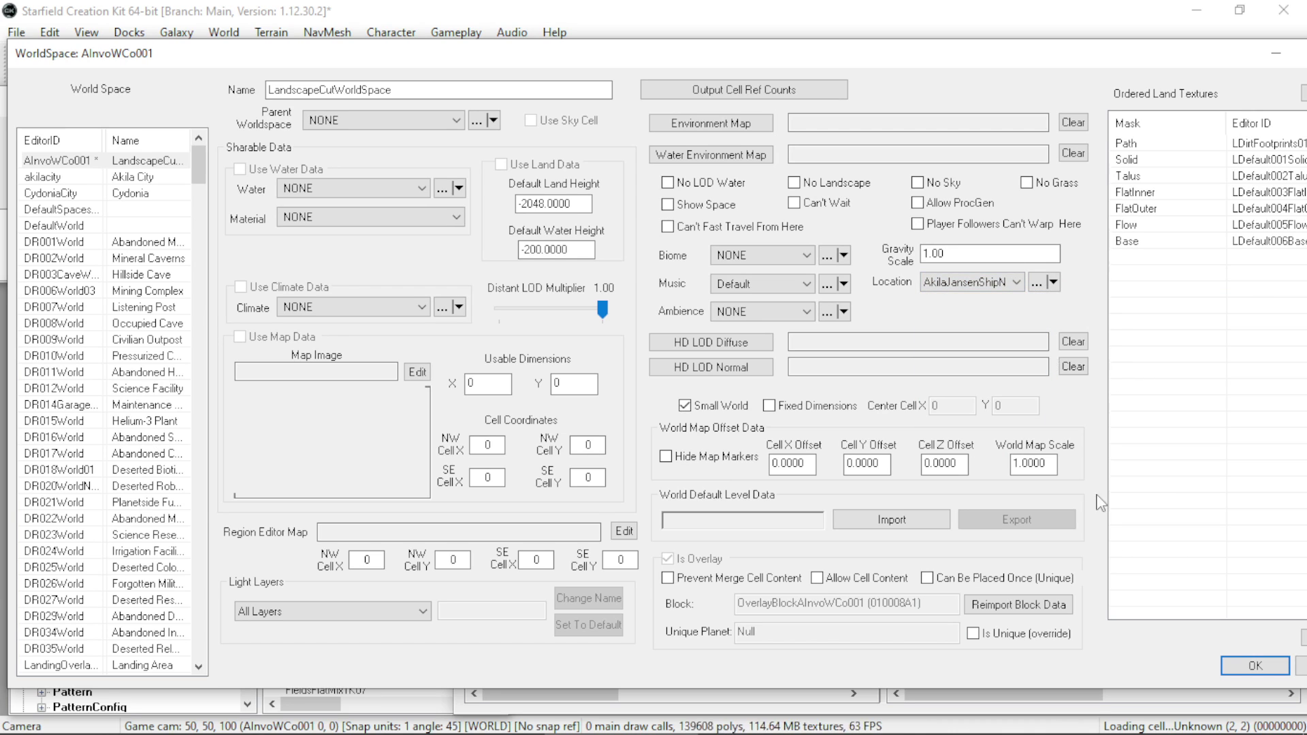
{"action": "left_click", "coordinate": [1017, 281]}
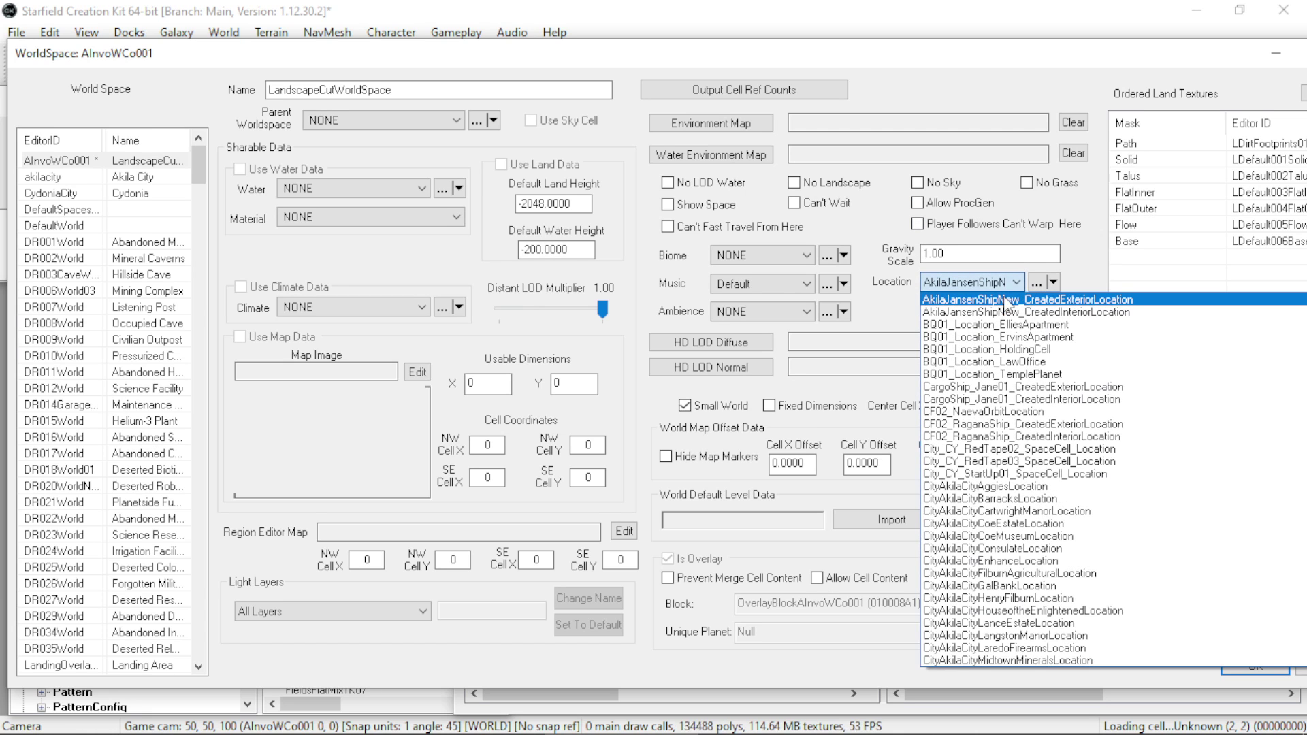
{"action": "scroll", "coordinate": [1006, 306], "scroll_direction": "up", "scroll_amount": 3}
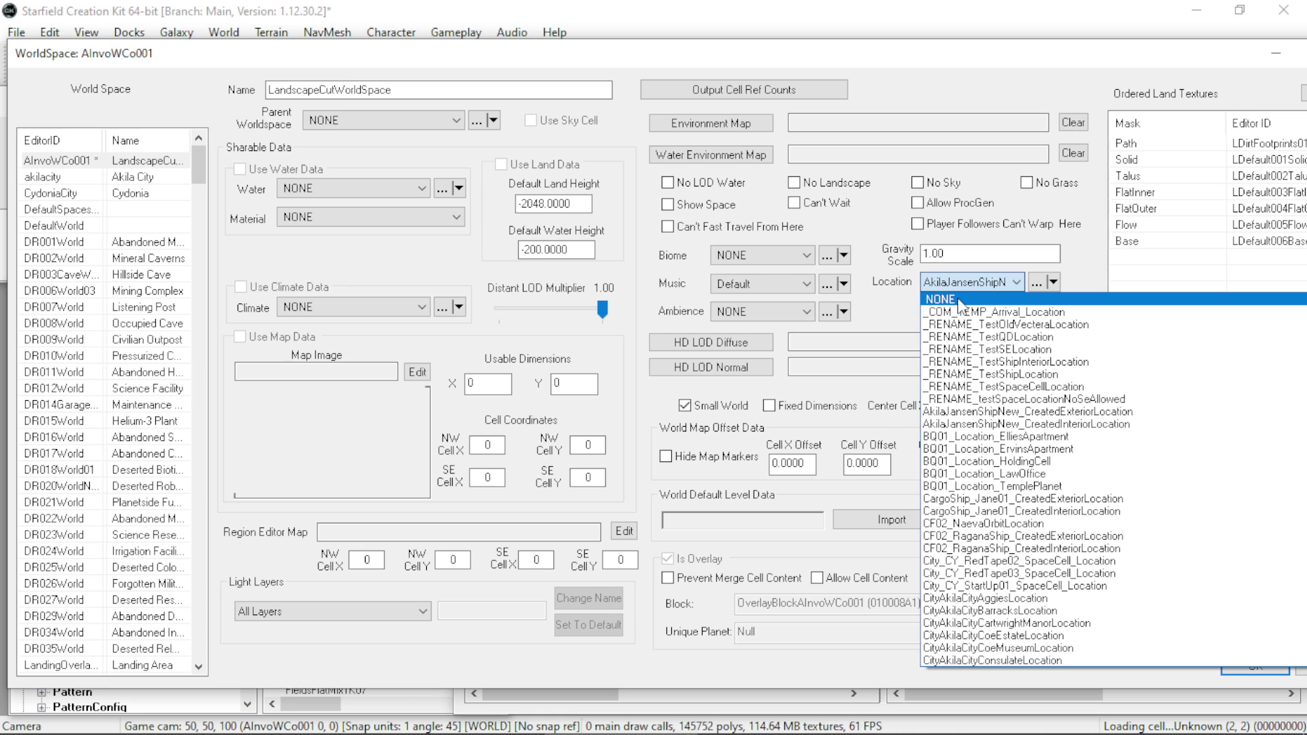
{"action": "left_click", "coordinate": [960, 301]}
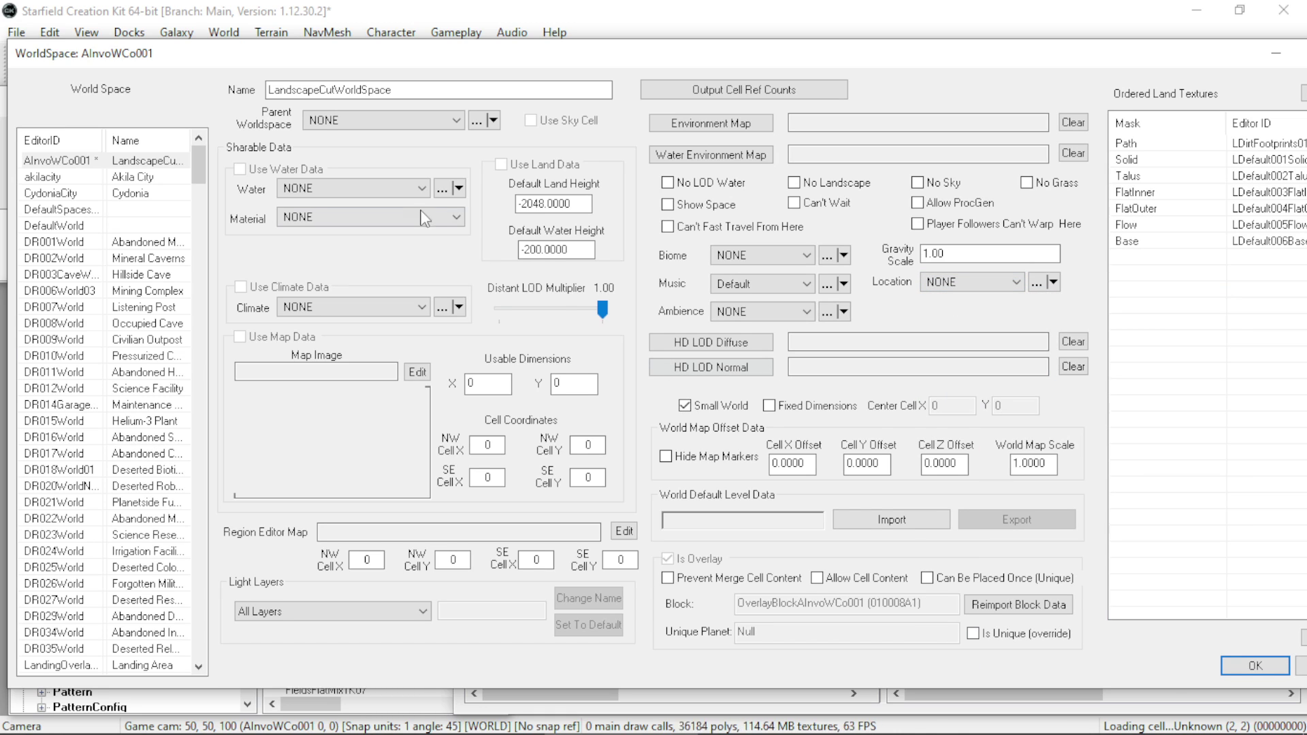
{"action": "left_click", "coordinate": [384, 122]}
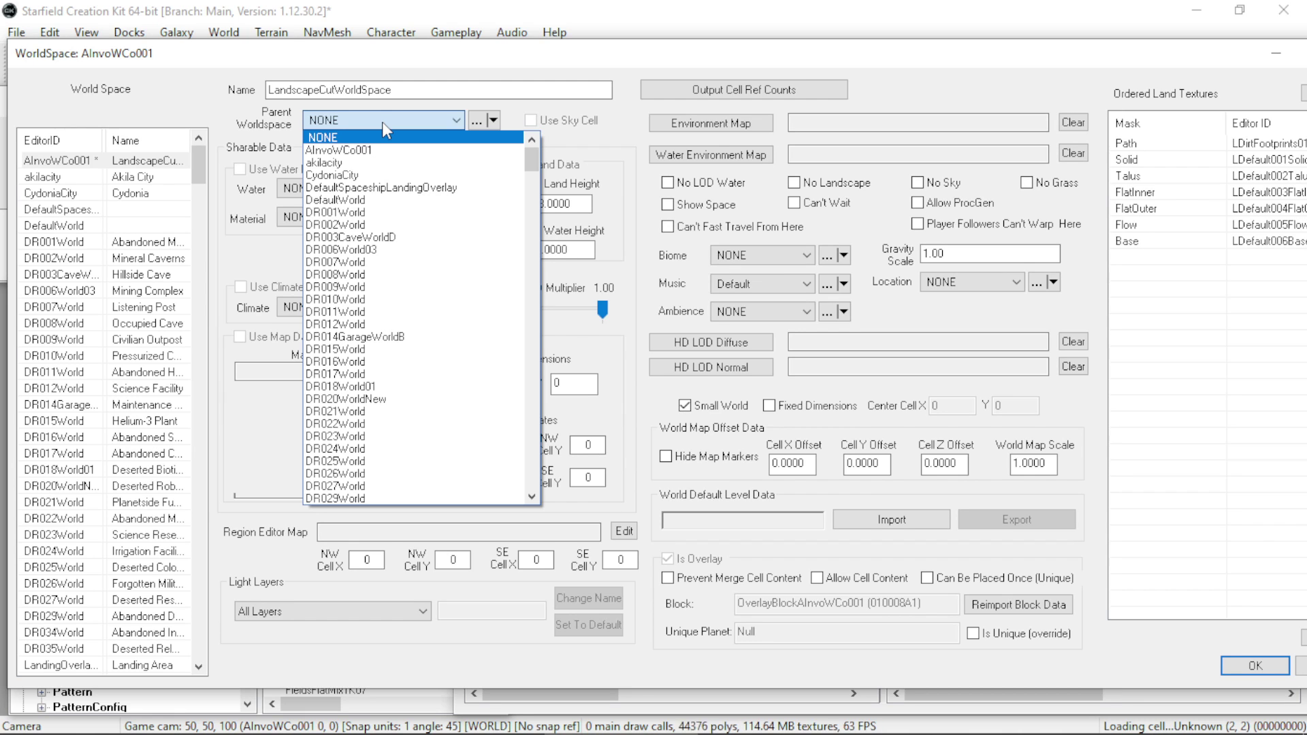
{"action": "left_click", "coordinate": [343, 138]}
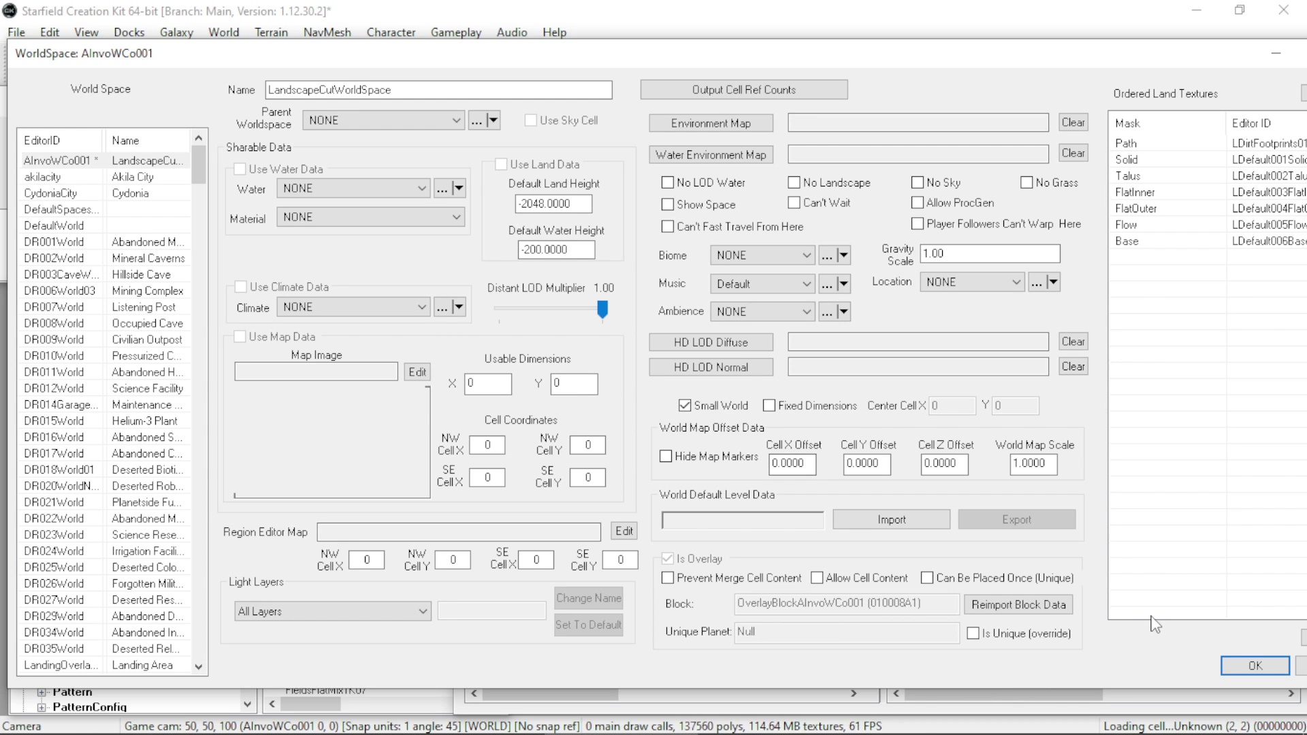
Save the worldspace settings and open Galaxy View.
{"action": "left_click", "coordinate": [1254, 665]}
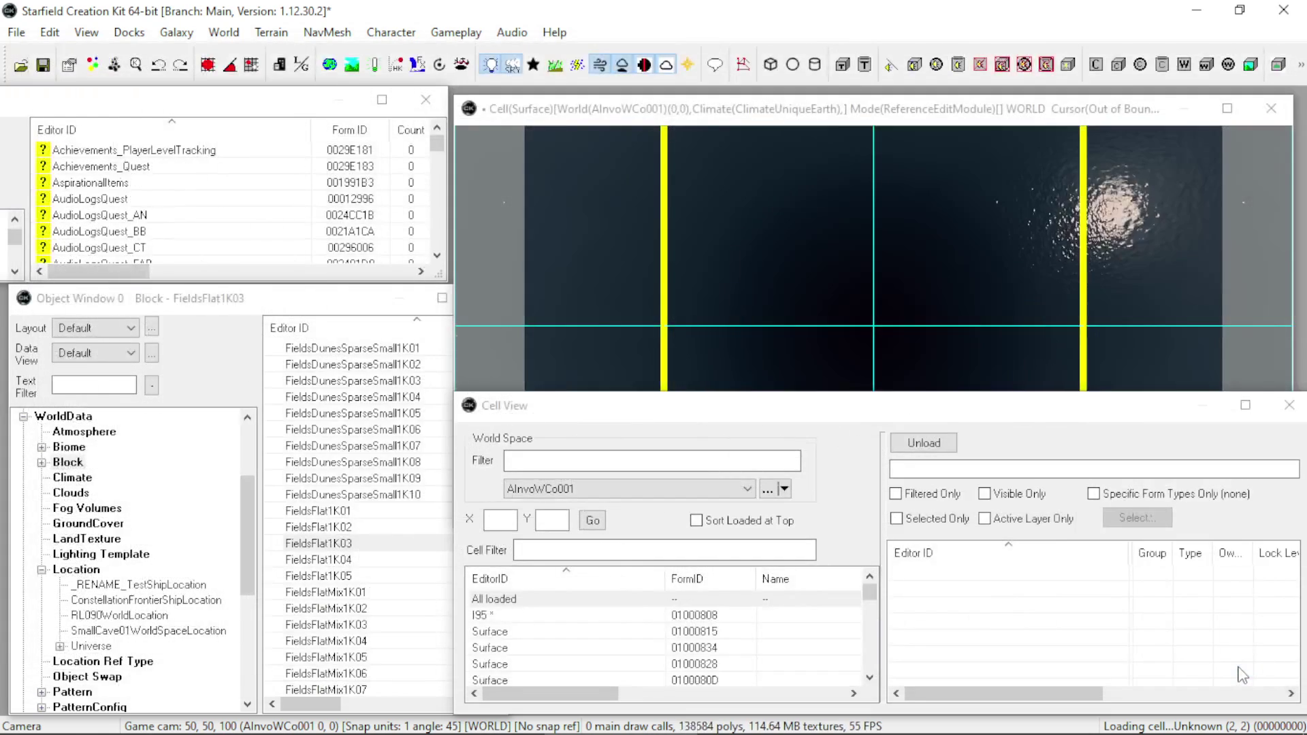
{"action": "left_click", "coordinate": [183, 33]}
{"action": "left_click", "coordinate": [175, 49]}
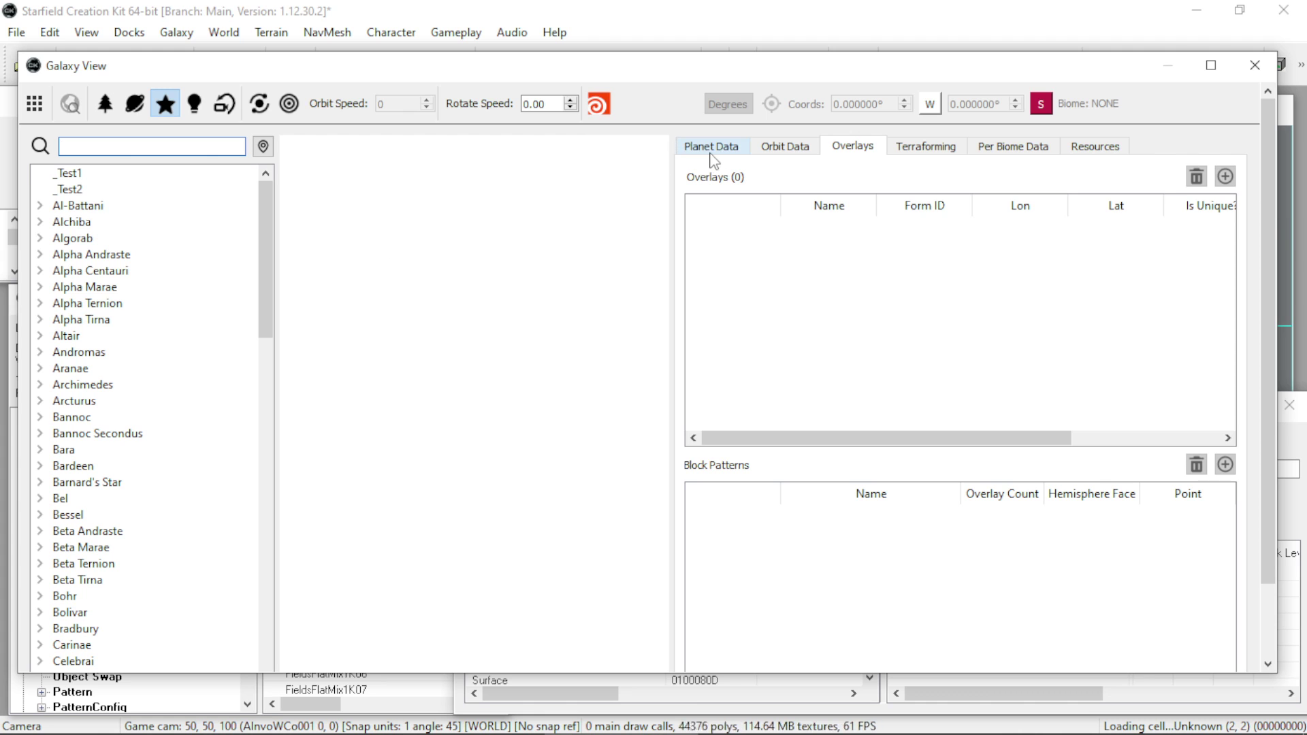
Select planet Skink under the Cheyenne system in the star list.
{"action": "scroll", "coordinate": [69, 522], "scroll_direction": "down", "scroll_amount": 1}
{"action": "scroll", "coordinate": [69, 523], "scroll_direction": "down", "scroll_amount": 3}
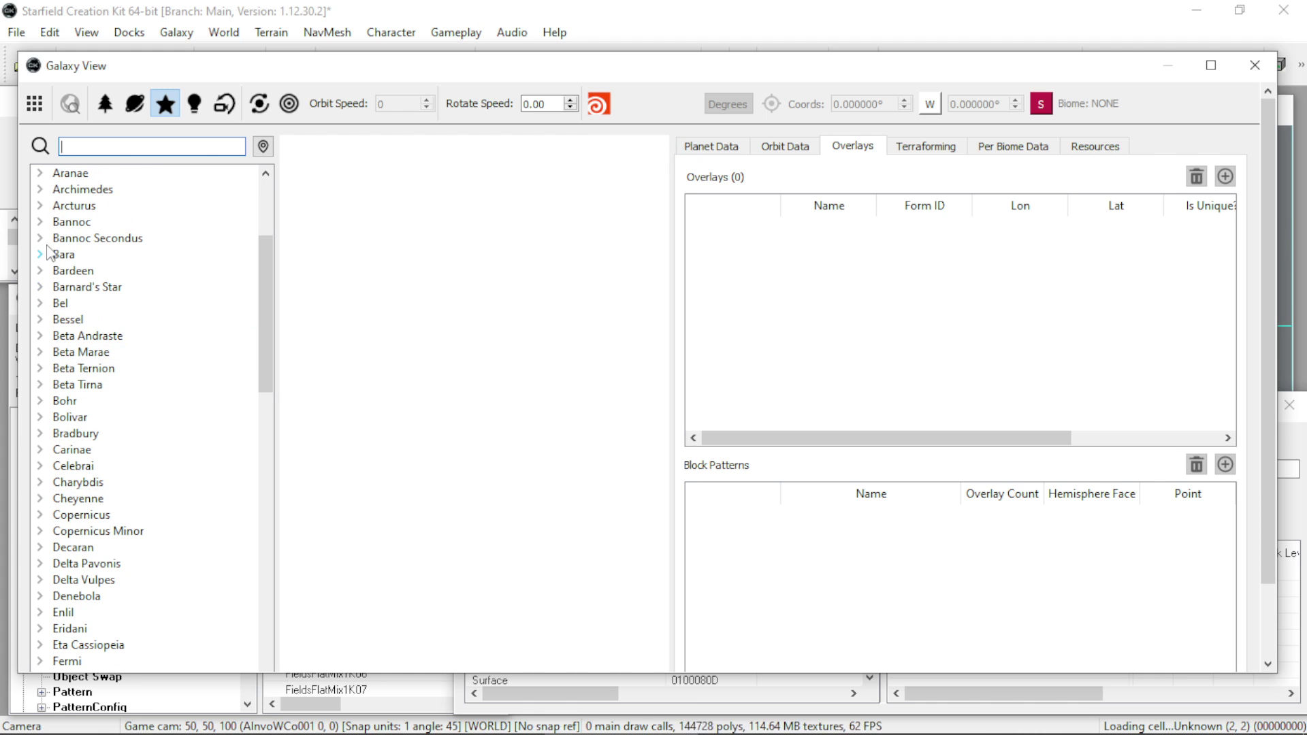
{"action": "scroll", "coordinate": [49, 354], "scroll_direction": "up", "scroll_amount": 4}
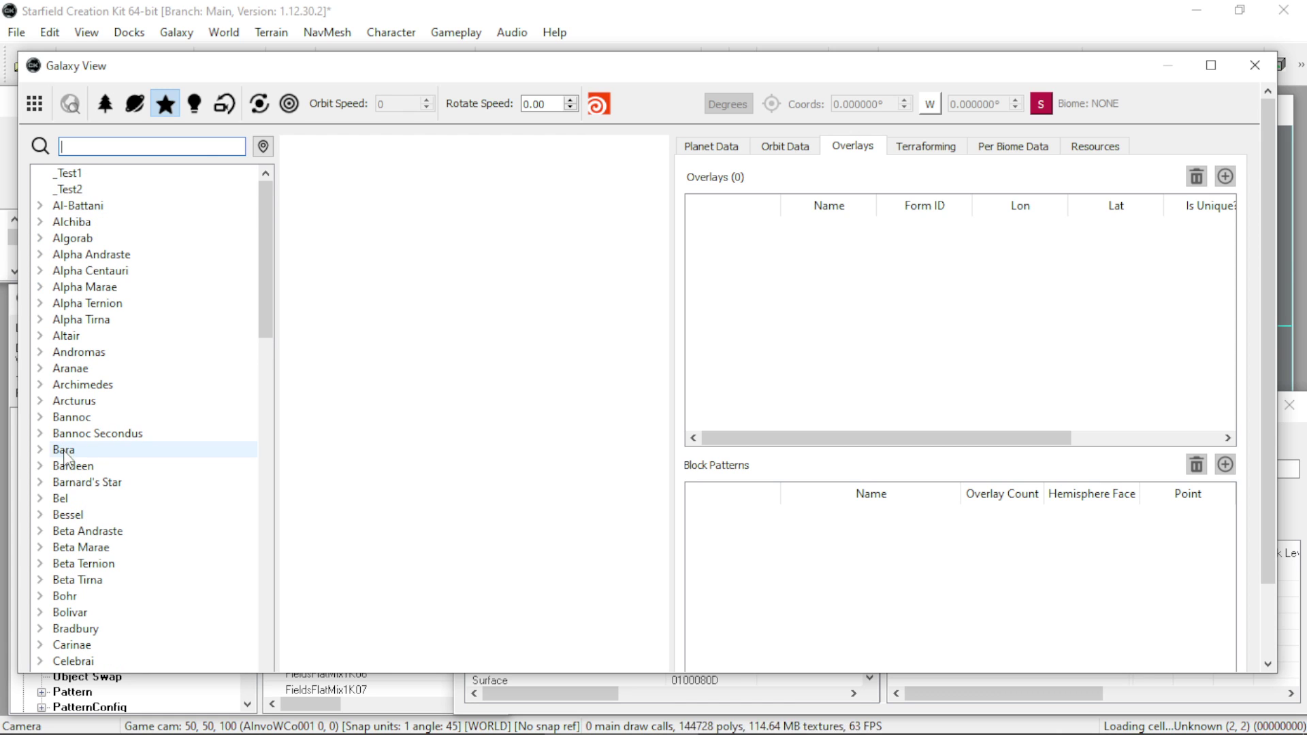
{"action": "scroll", "coordinate": [54, 476], "scroll_direction": "down", "scroll_amount": 5}
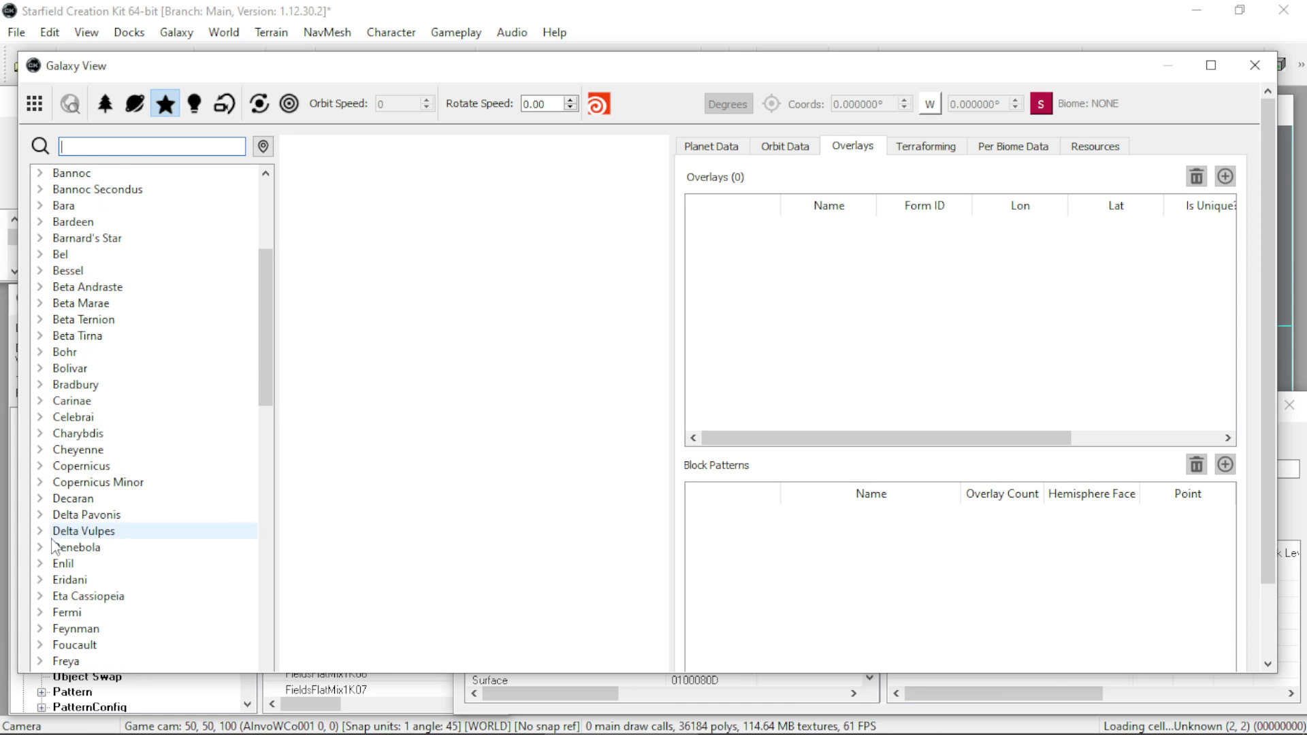
{"action": "left_click", "coordinate": [42, 450]}
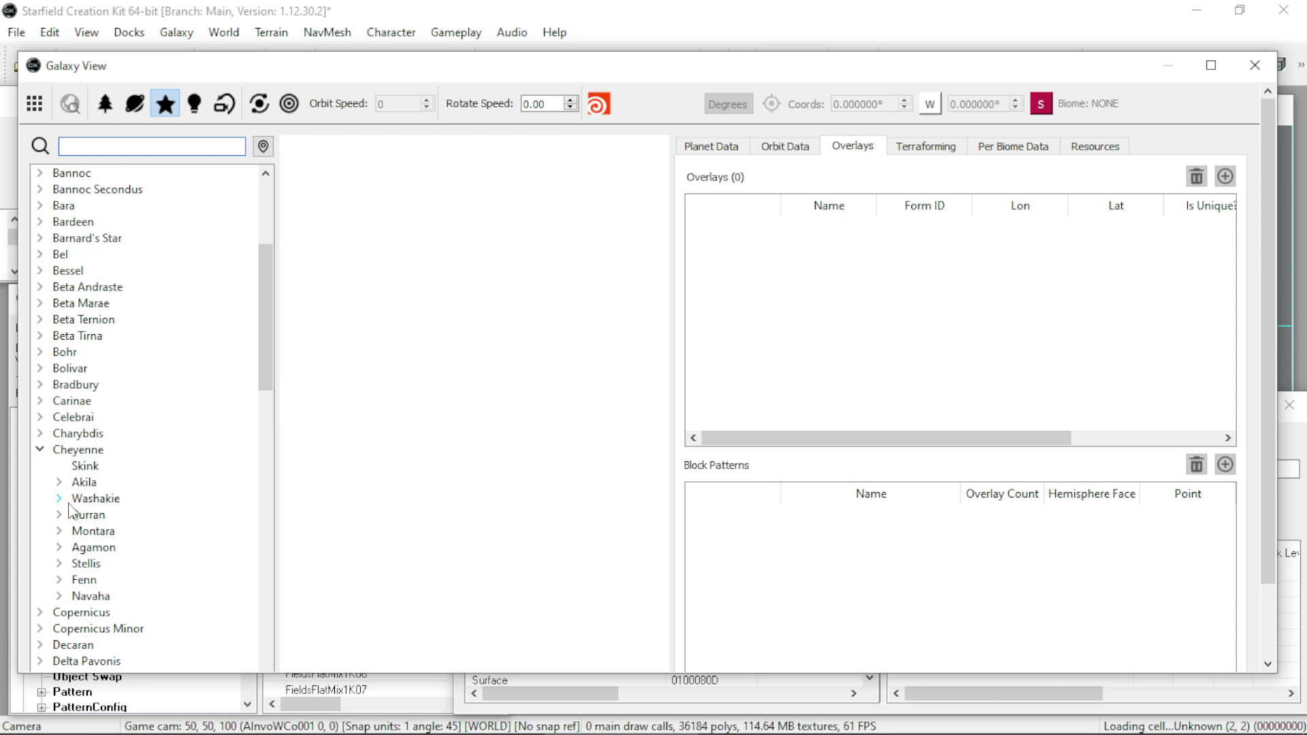
{"action": "left_click", "coordinate": [76, 467]}
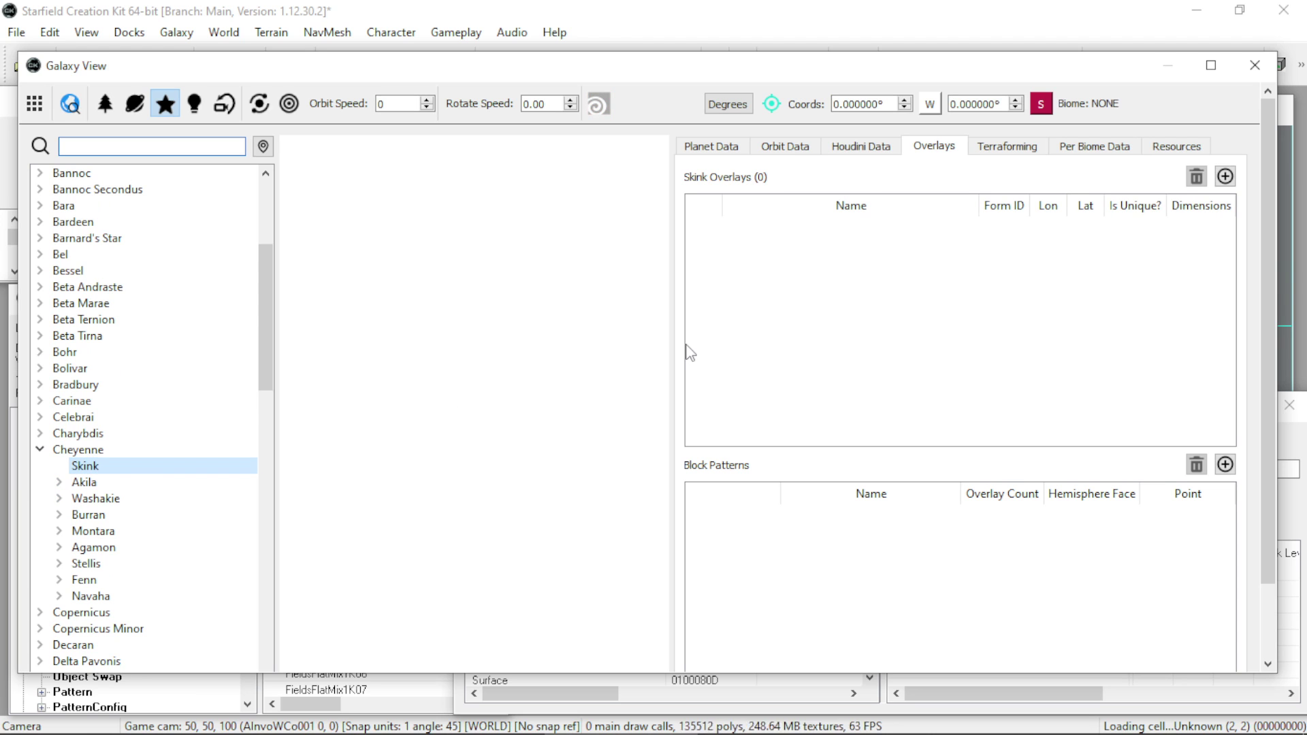
Mark the overlay location on Skink's surface at 89.7917° W, 2.6947° N.
{"action": "left_click", "coordinate": [1225, 176]}
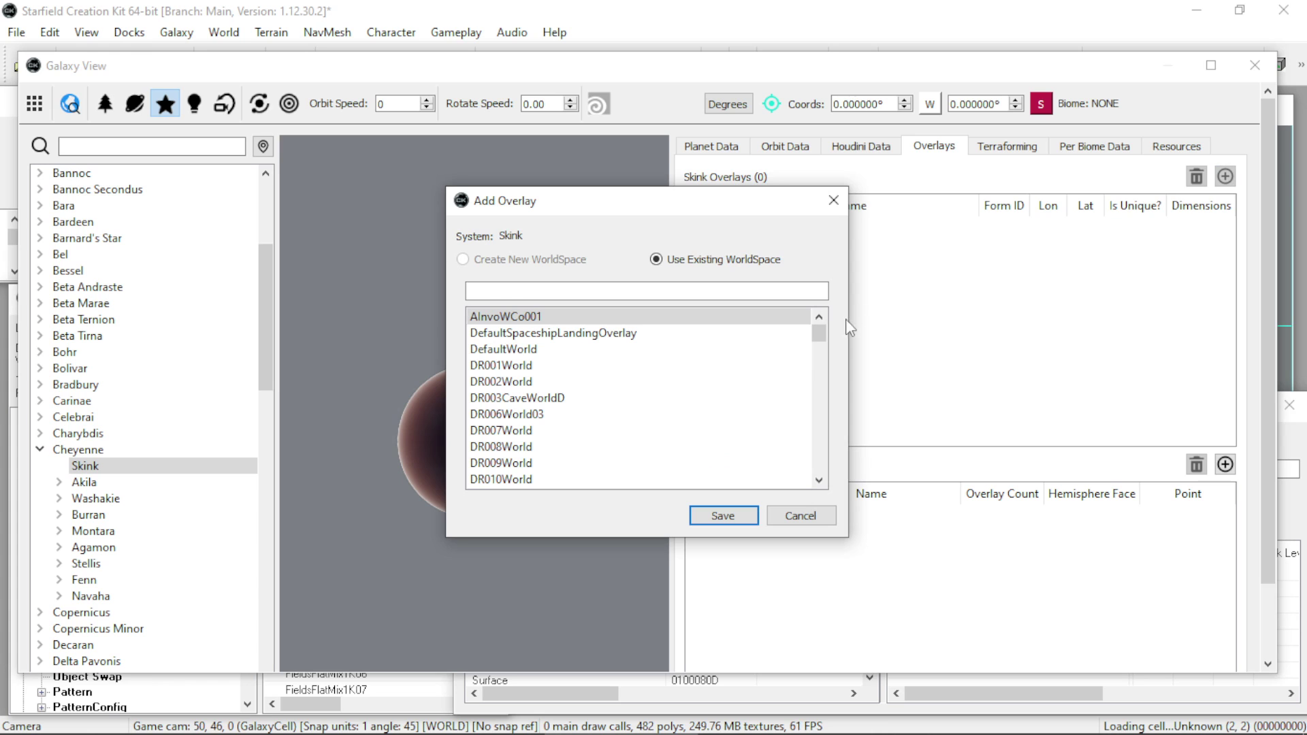
{"action": "left_click", "coordinate": [812, 517]}
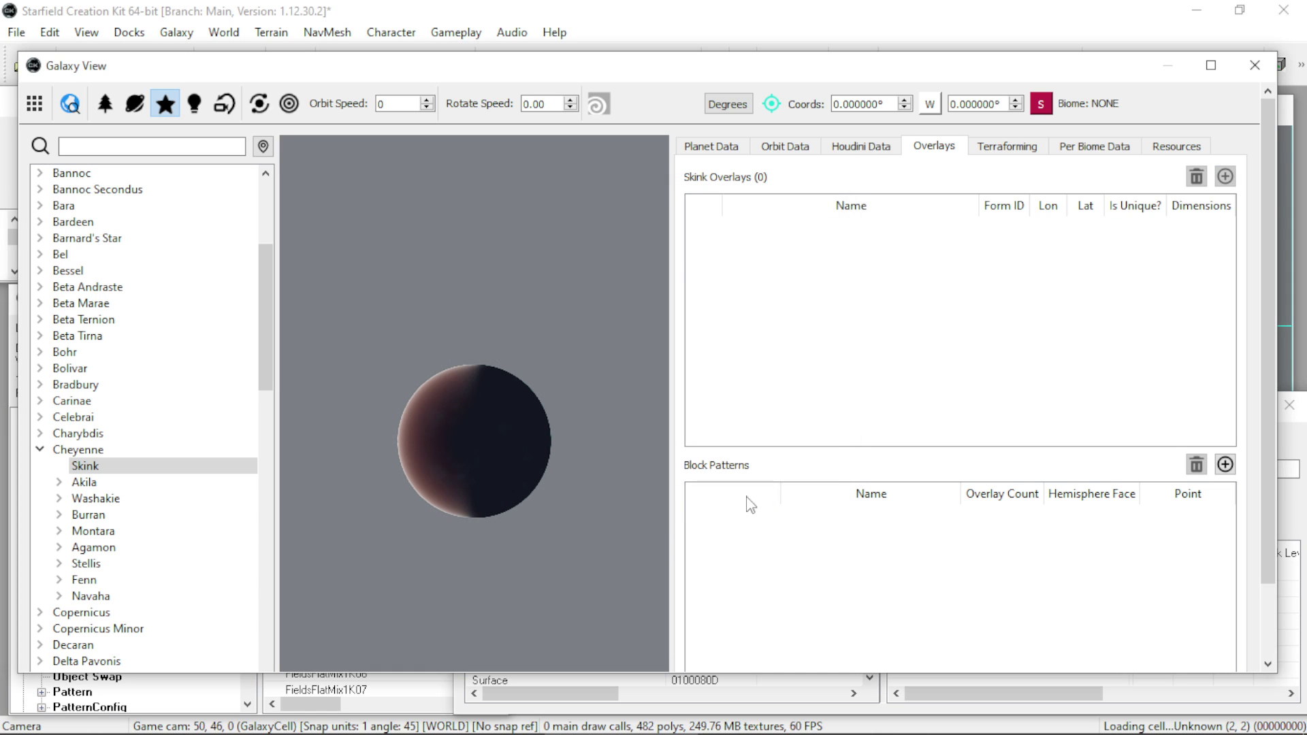
{"action": "left_click", "coordinate": [439, 442]}
{"action": "left_click", "coordinate": [437, 467]}
{"action": "left_click", "coordinate": [439, 443]}
{"action": "left_click", "coordinate": [717, 150]}
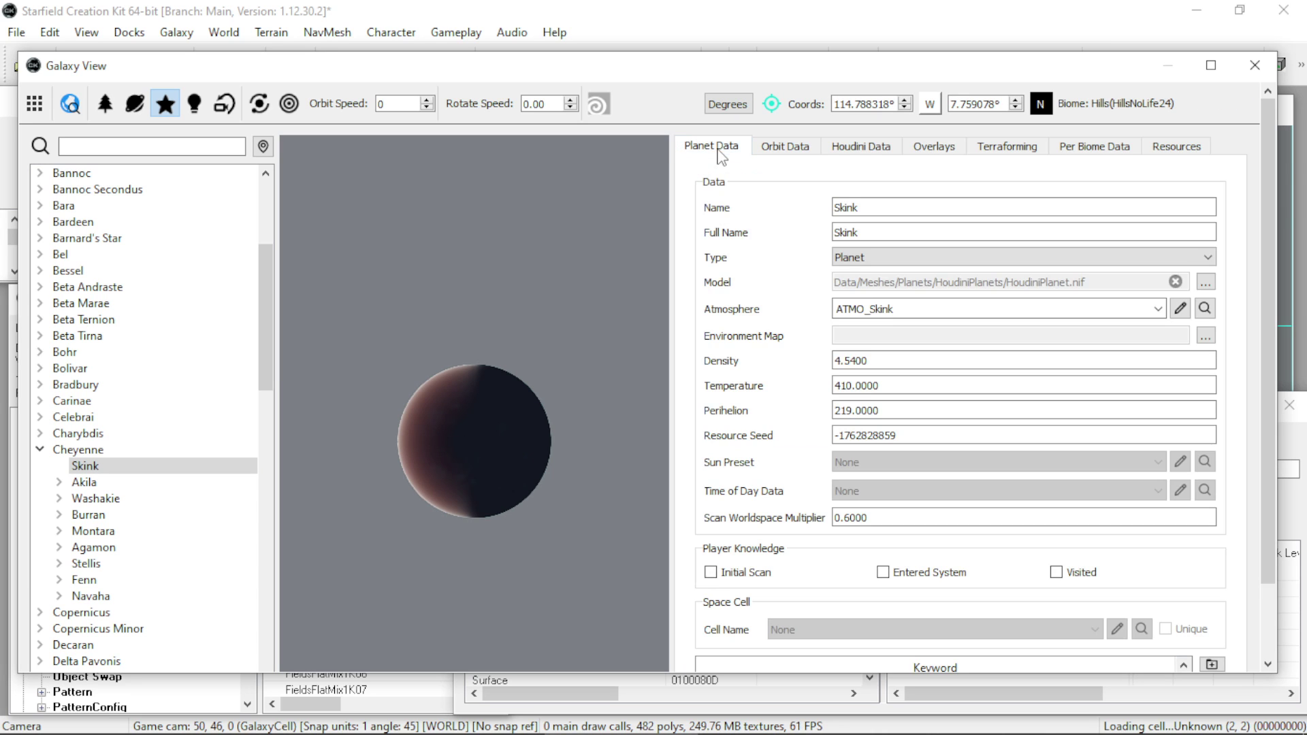
{"action": "left_click", "coordinate": [446, 435]}
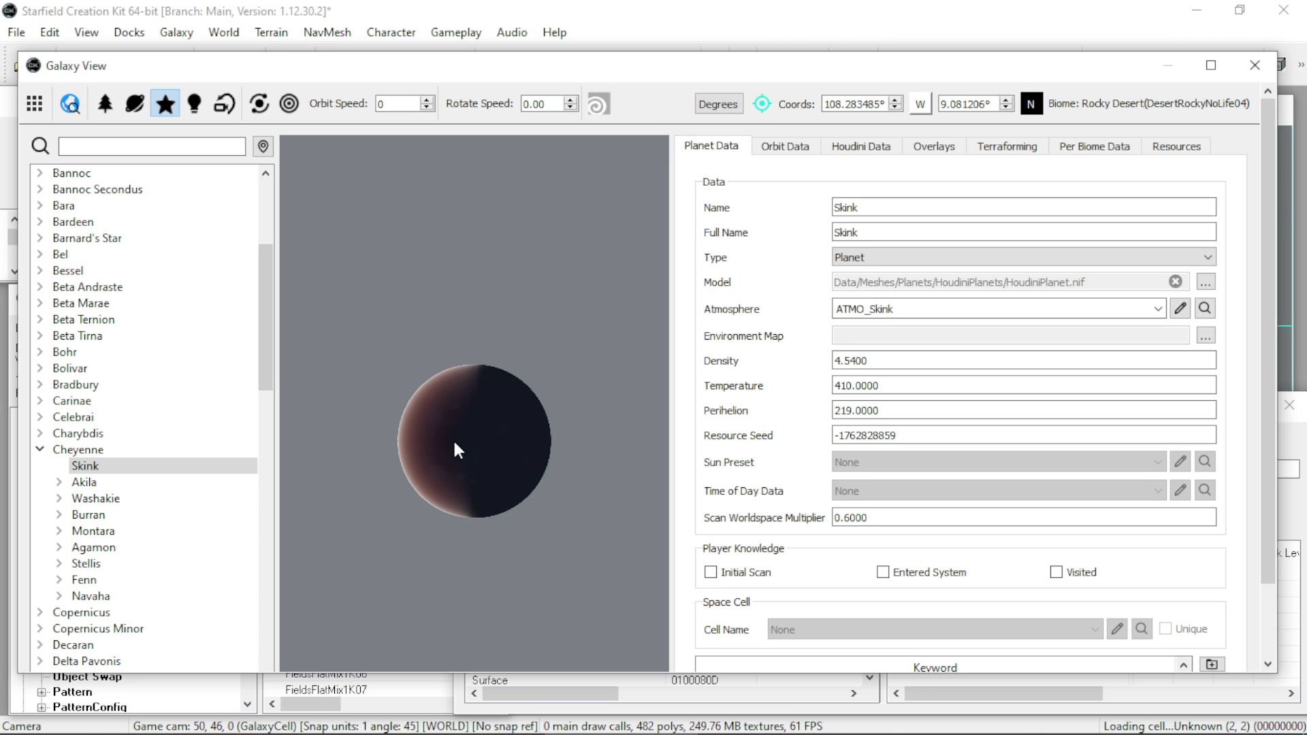
{"action": "left_click", "coordinate": [446, 443]}
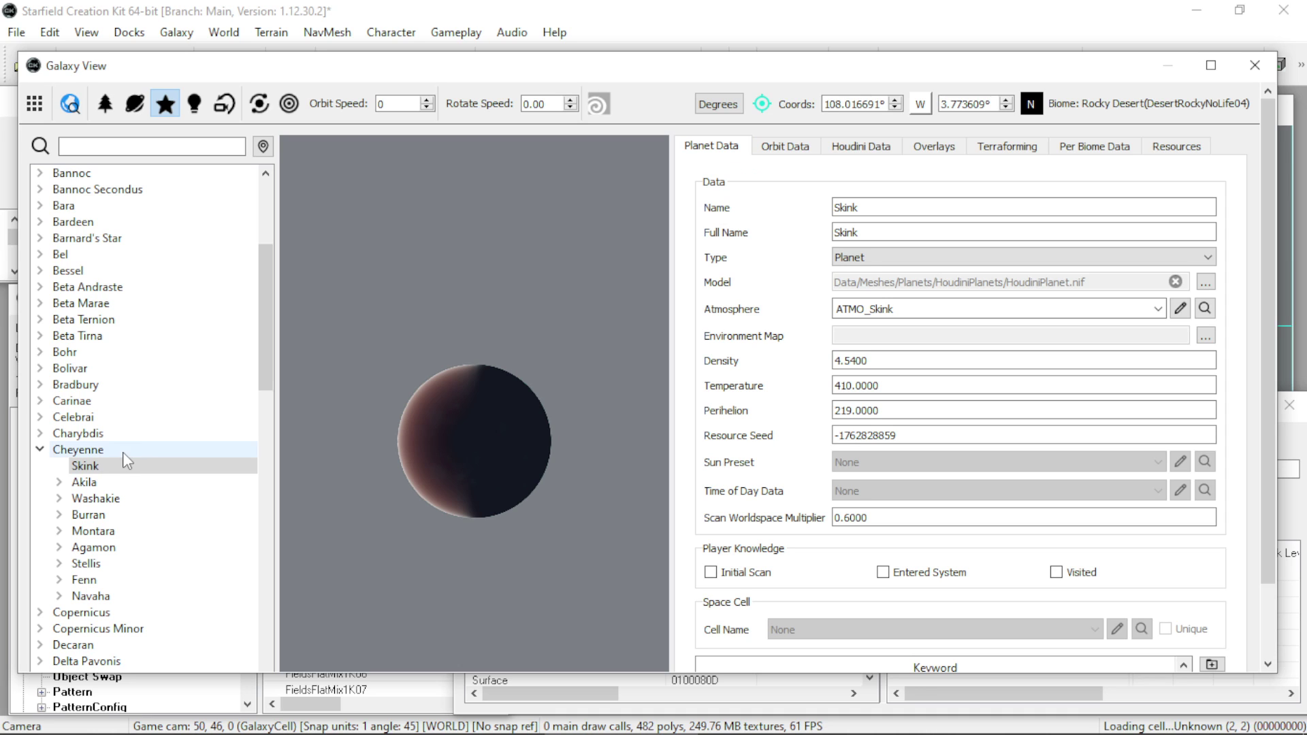
{"action": "left_click", "coordinate": [123, 468]}
{"action": "left_click", "coordinate": [476, 451]}
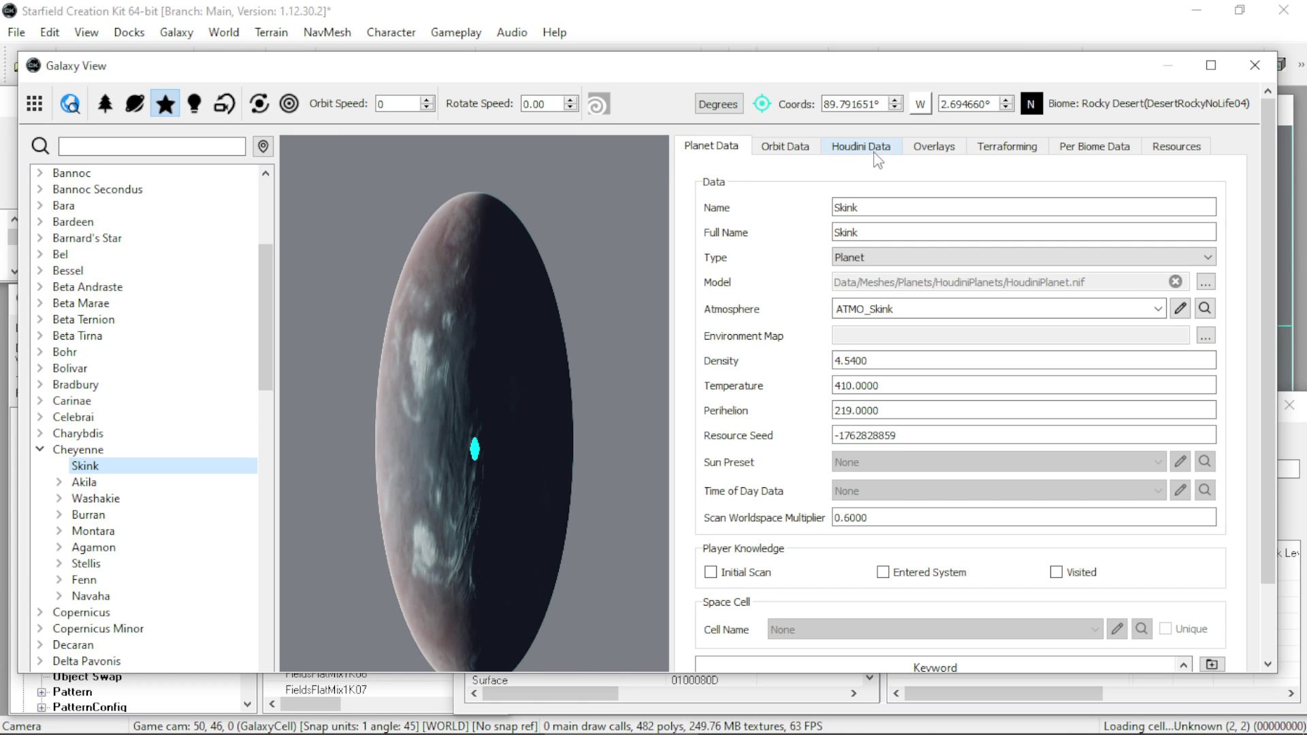
Add the existing worldspace AInvoWCo001 as an overlay on Skink and save it.
{"action": "left_click", "coordinate": [937, 146]}
{"action": "left_click", "coordinate": [1224, 177]}
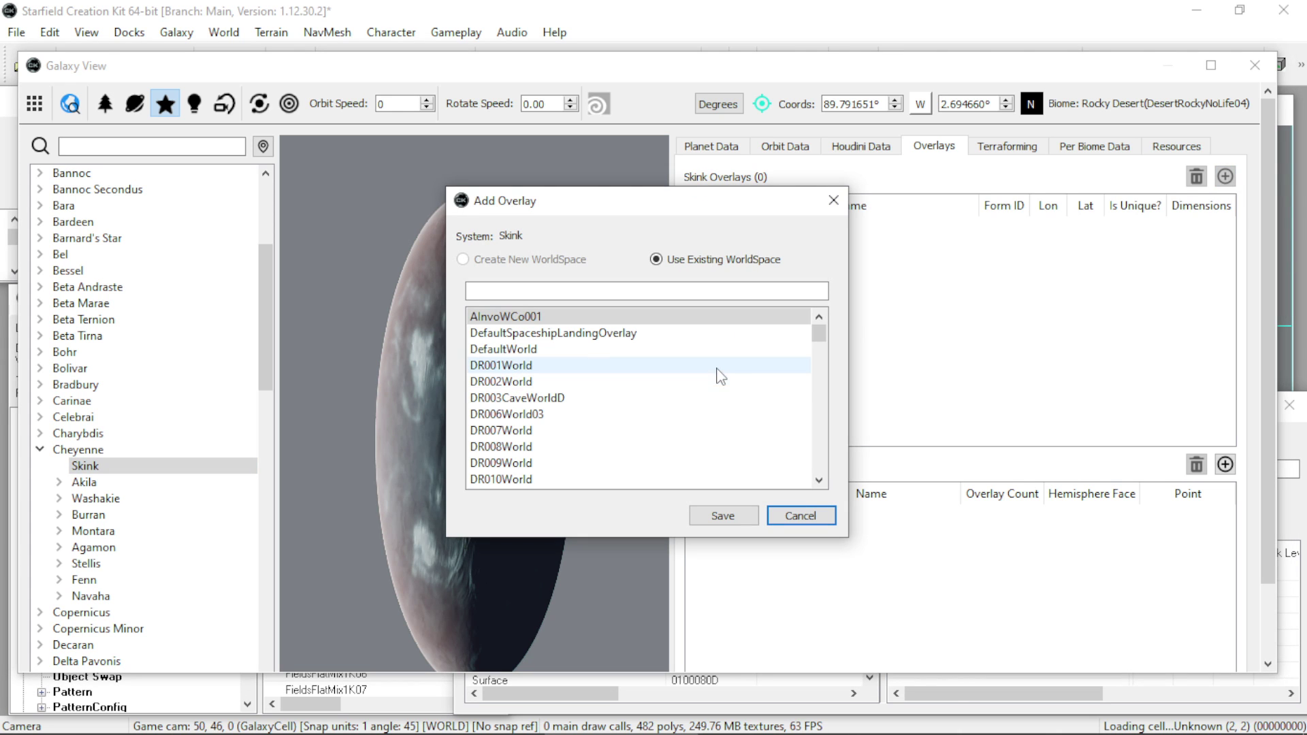
{"action": "left_click", "coordinate": [606, 318]}
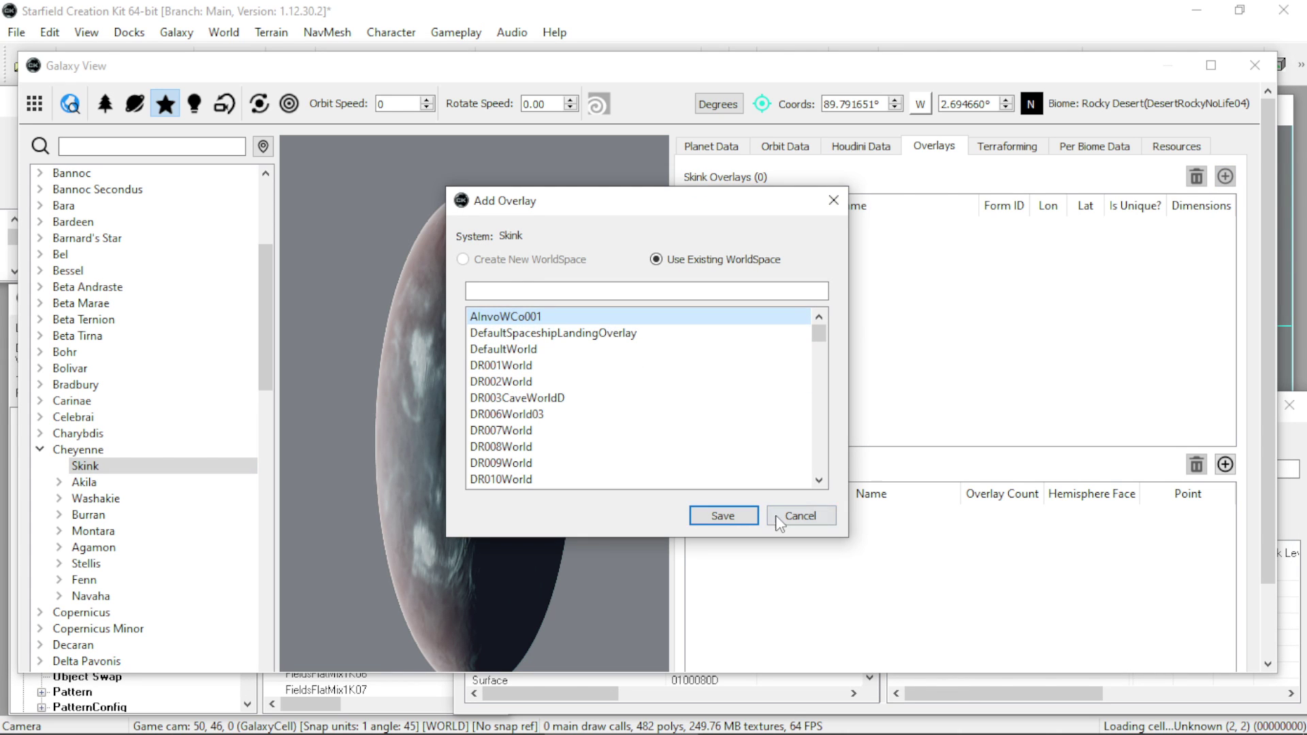
{"action": "left_click", "coordinate": [742, 517]}
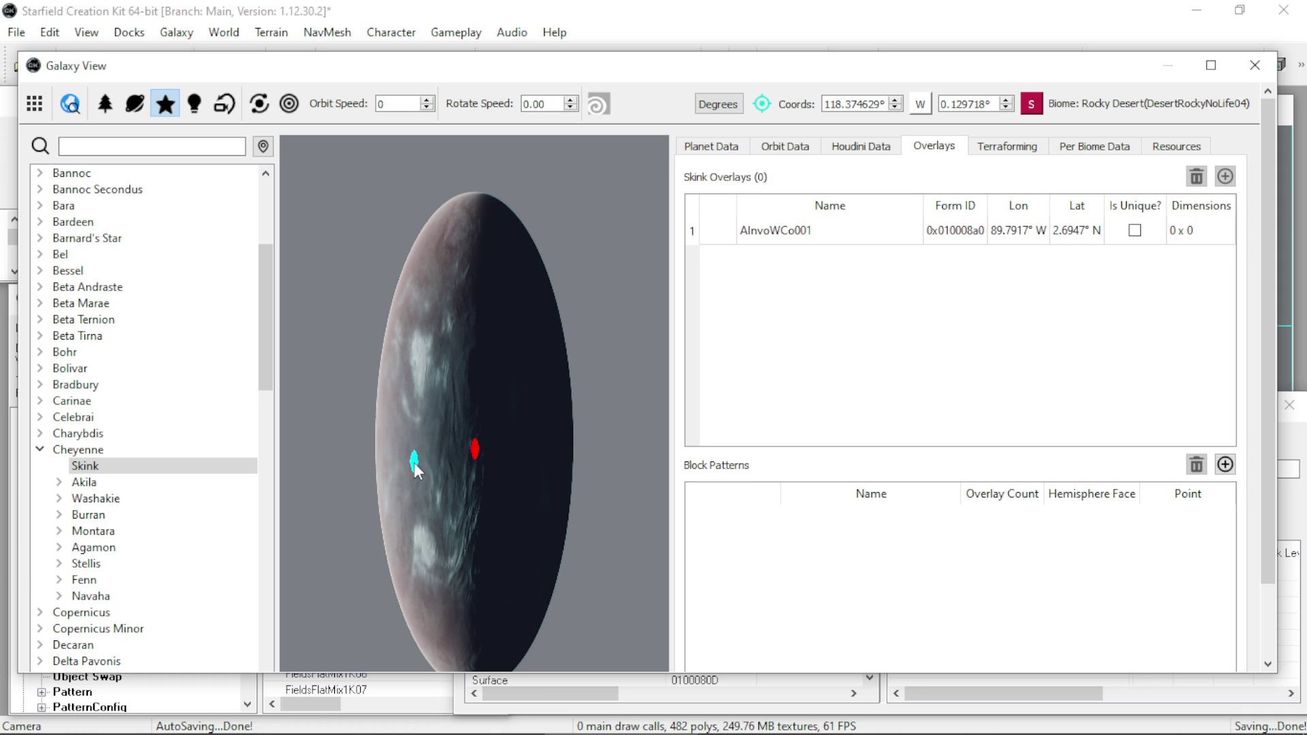
Load Skink's surface cell and open the Landscape Cutting Tool with the cut at 50, 50.
{"action": "left_click", "coordinate": [71, 104]}
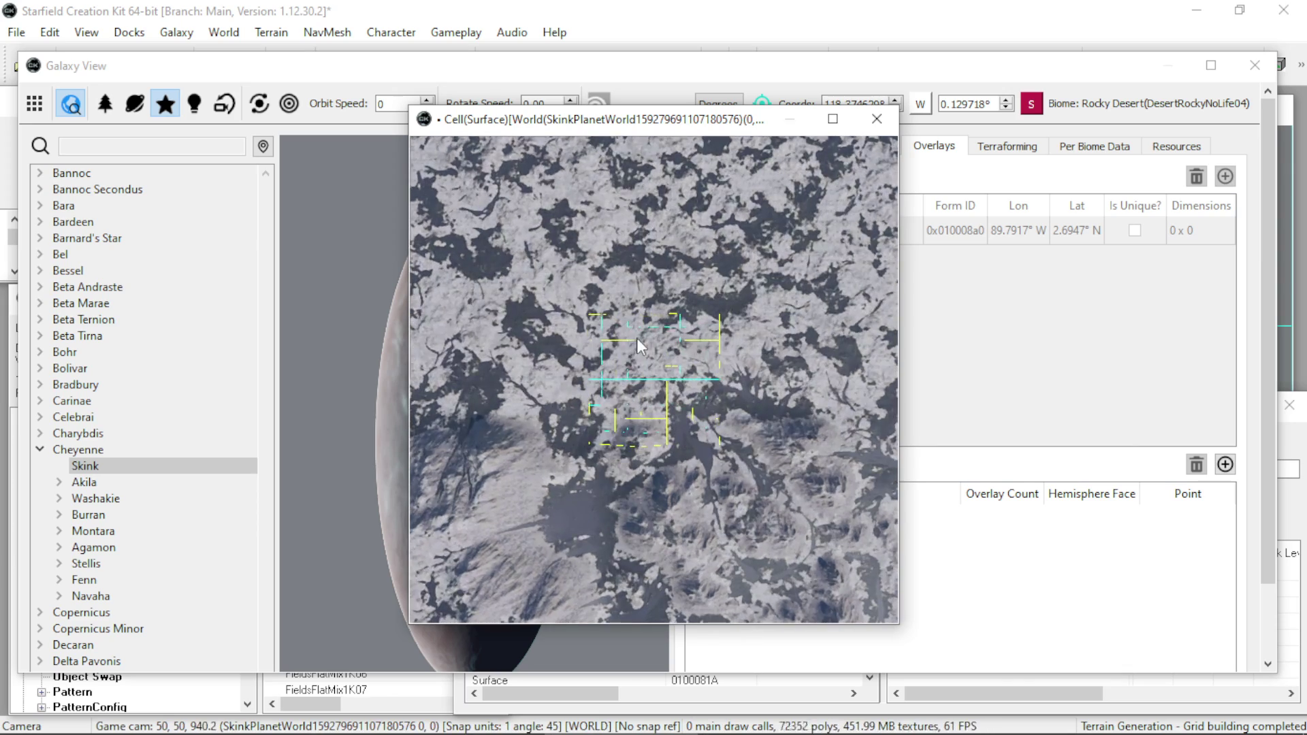
{"action": "mouse_move", "coordinate": [635, 338]}
{"action": "middle_mouse_down"}
{"action": "mouse_move", "coordinate": [635, 245]}
{"action": "mouse_move", "coordinate": [636, 348]}
{"action": "middle_mouse_up"}
{"action": "scroll", "coordinate": [638, 407], "scroll_direction": "up", "scroll_amount": 3}
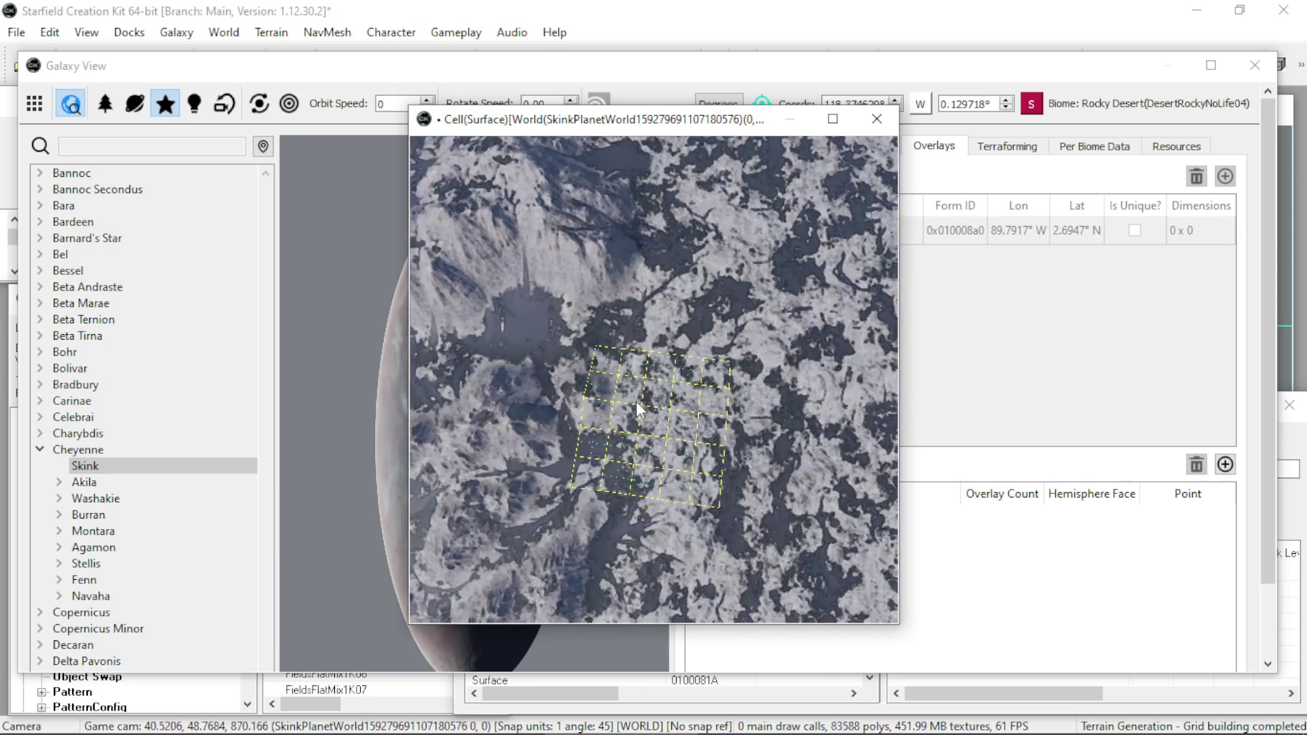
{"action": "scroll", "coordinate": [637, 407], "scroll_direction": "up", "scroll_amount": 3}
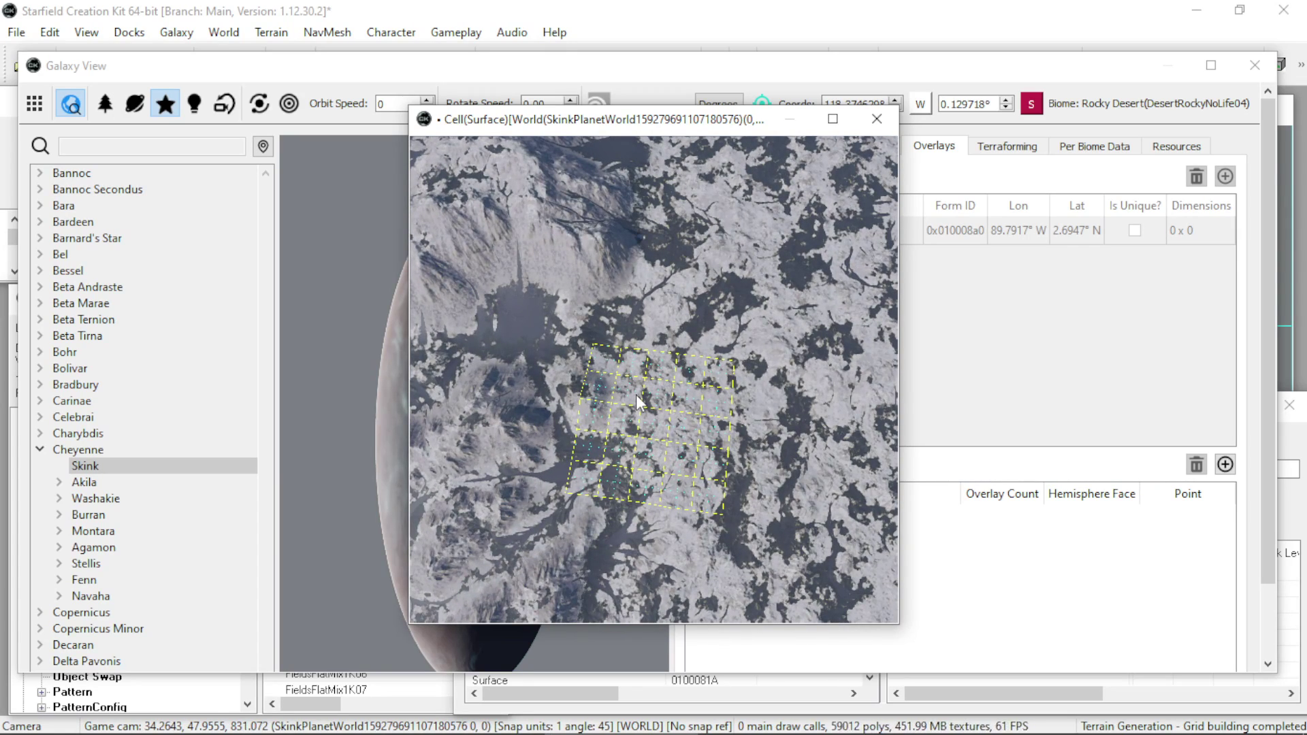
{"action": "left_click", "coordinate": [635, 394]}
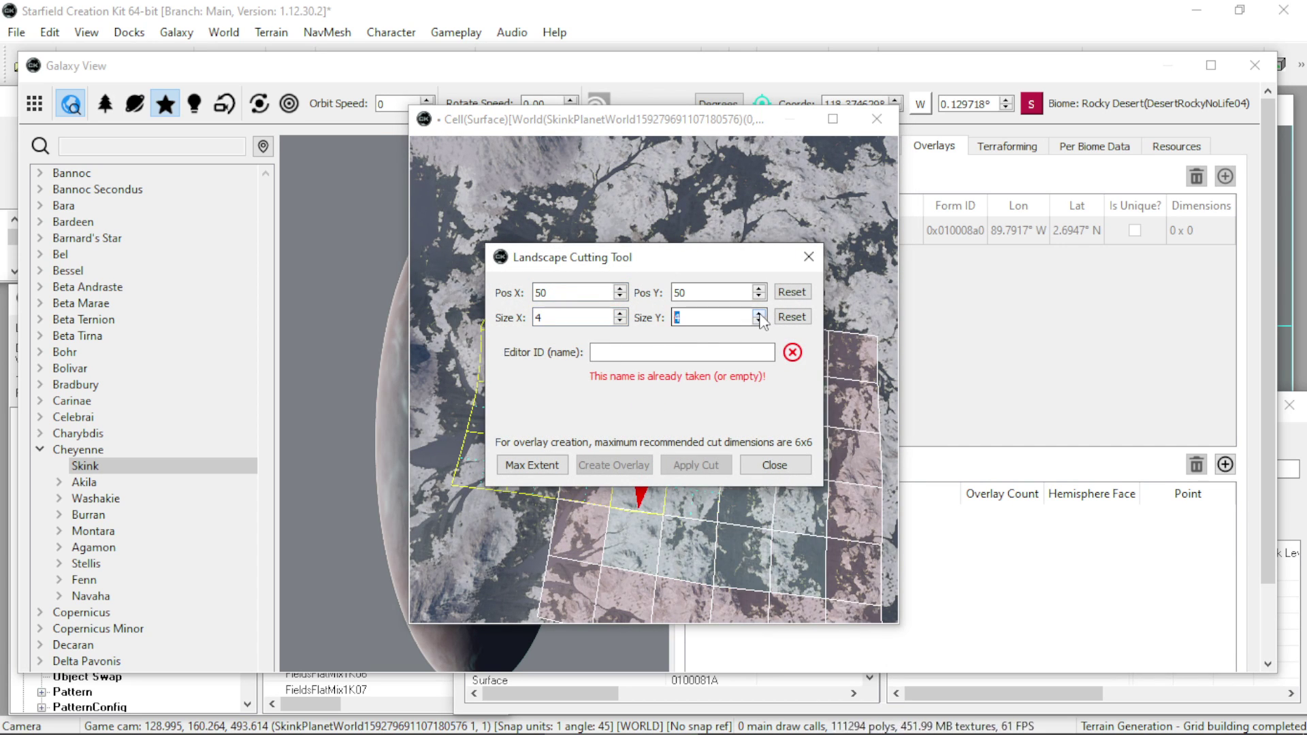
Cut a 5x5 area of Skink's surface into a new overlay with Editor ID AInv_WCoo0002.
{"action": "left_click", "coordinate": [619, 313]}
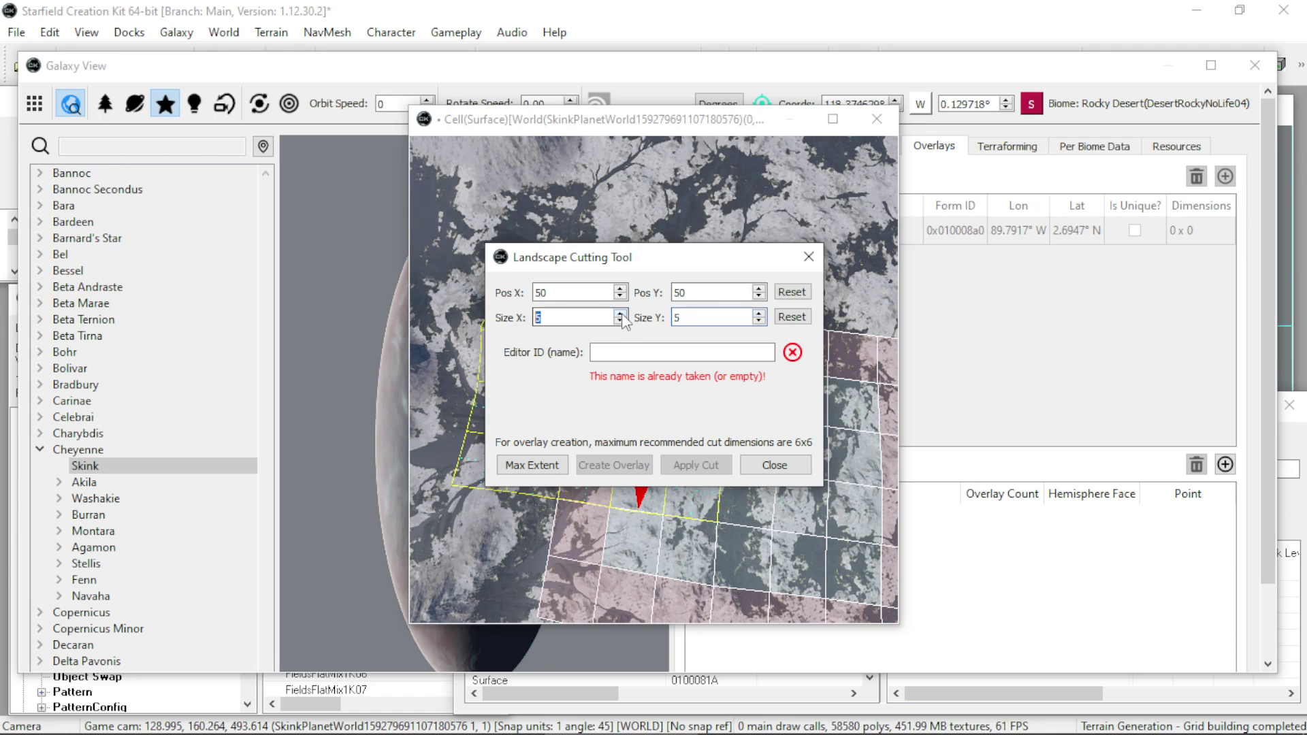
{"action": "left_click", "coordinate": [636, 353]}
{"action": "type", "text": "Aln"}
{"action": "type", "text": "v_"}
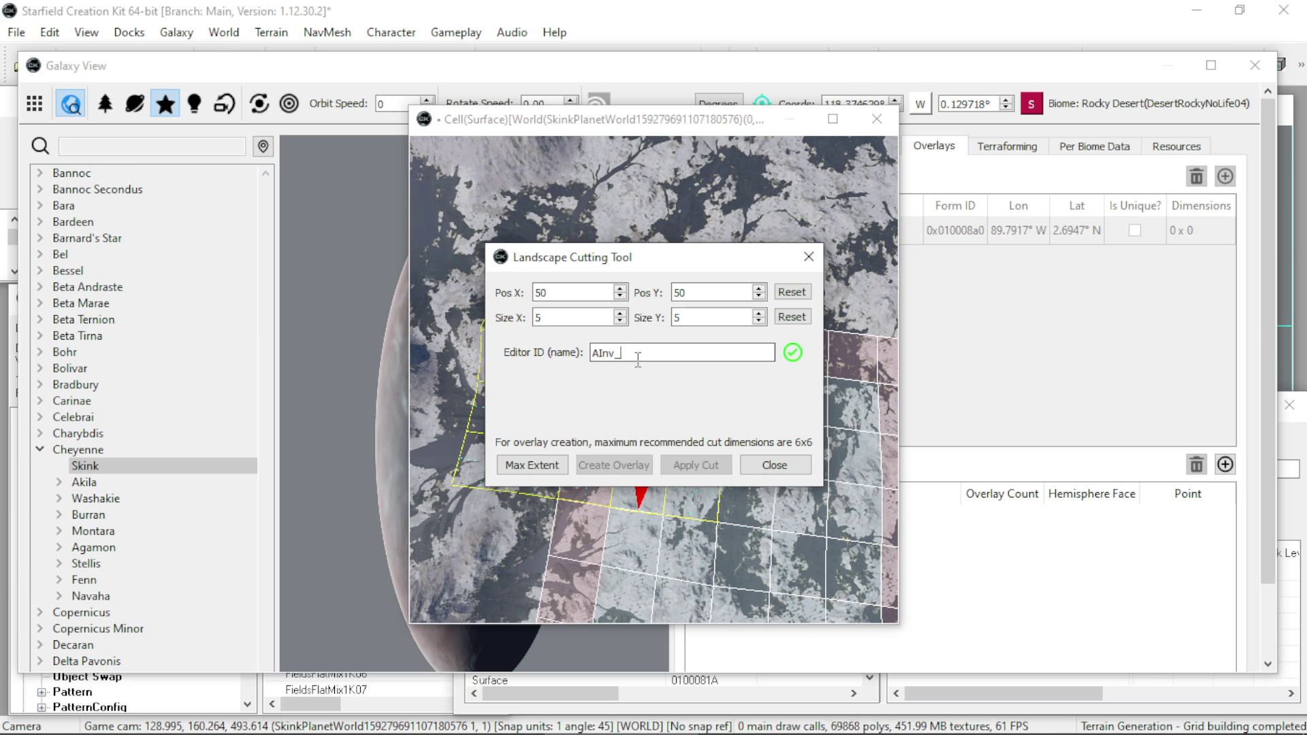
{"action": "type", "text": "WC"}
{"action": "type", "text": "po"}
{"action": "type", "text": "0002"}
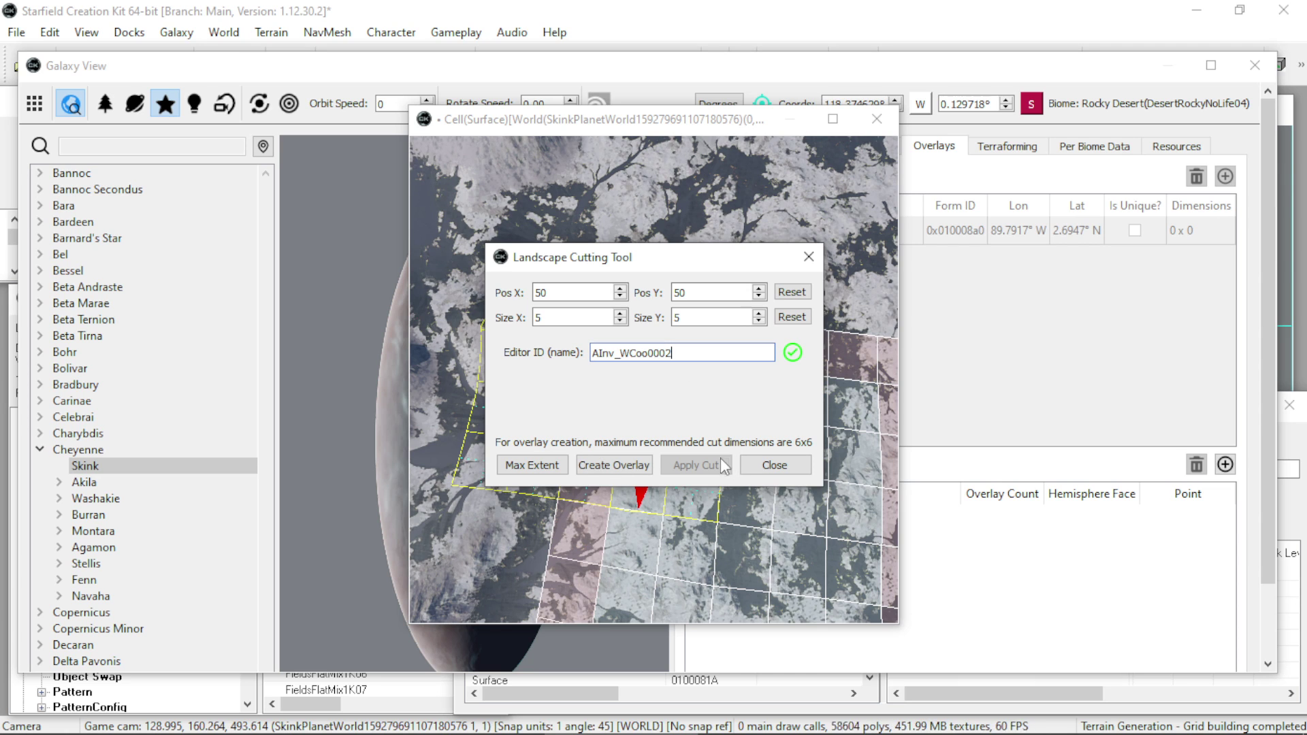
{"action": "left_click", "coordinate": [614, 465]}
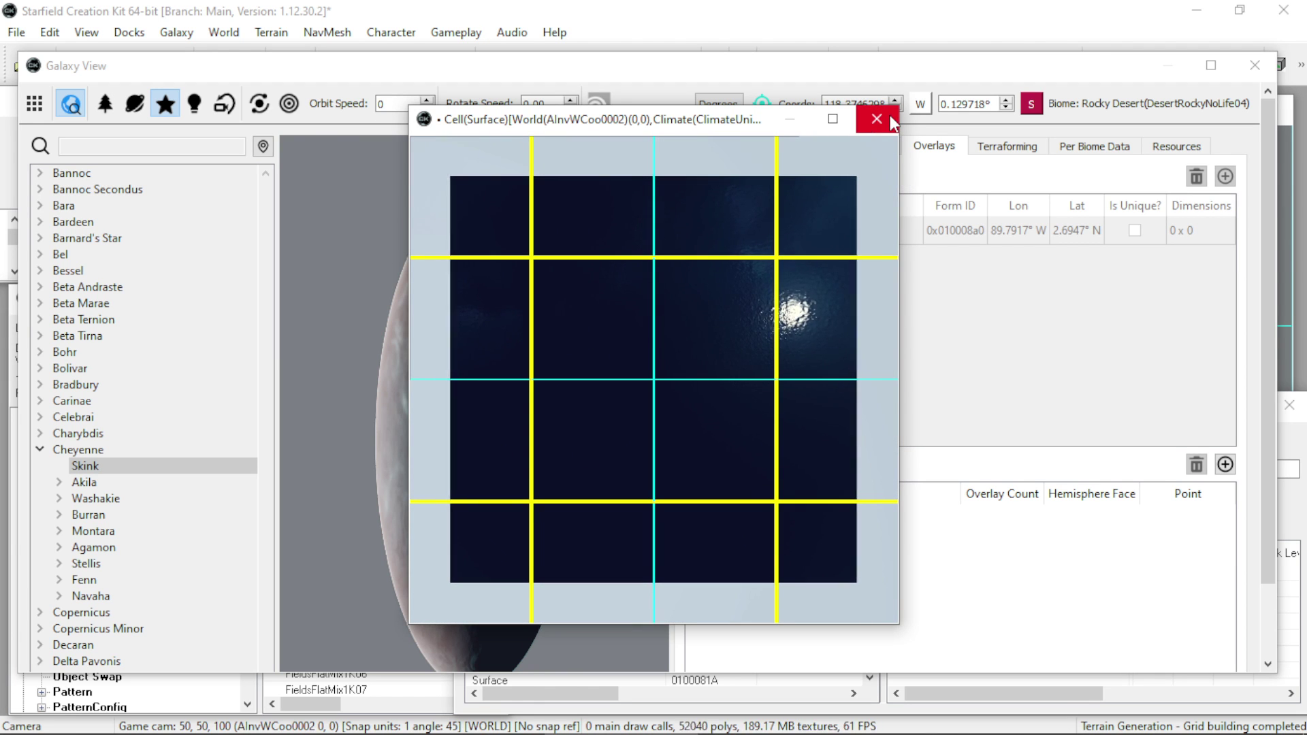
Zoom out and tilt the new overlay's cell view to inspect its grid, then close it.
{"action": "scroll", "coordinate": [765, 370], "scroll_direction": "down", "scroll_amount": 3}
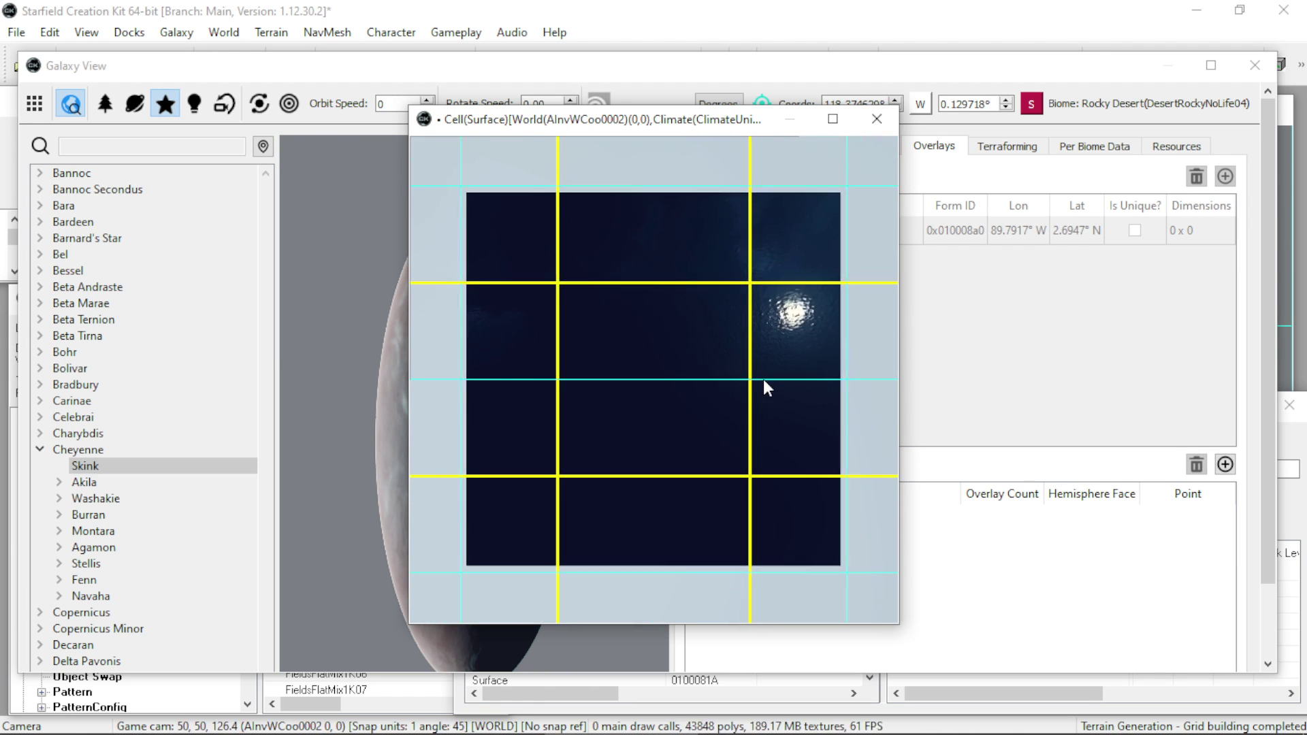
{"action": "middle_click_drag", "start_coordinate": [762, 378], "coordinate": [765, 362]}
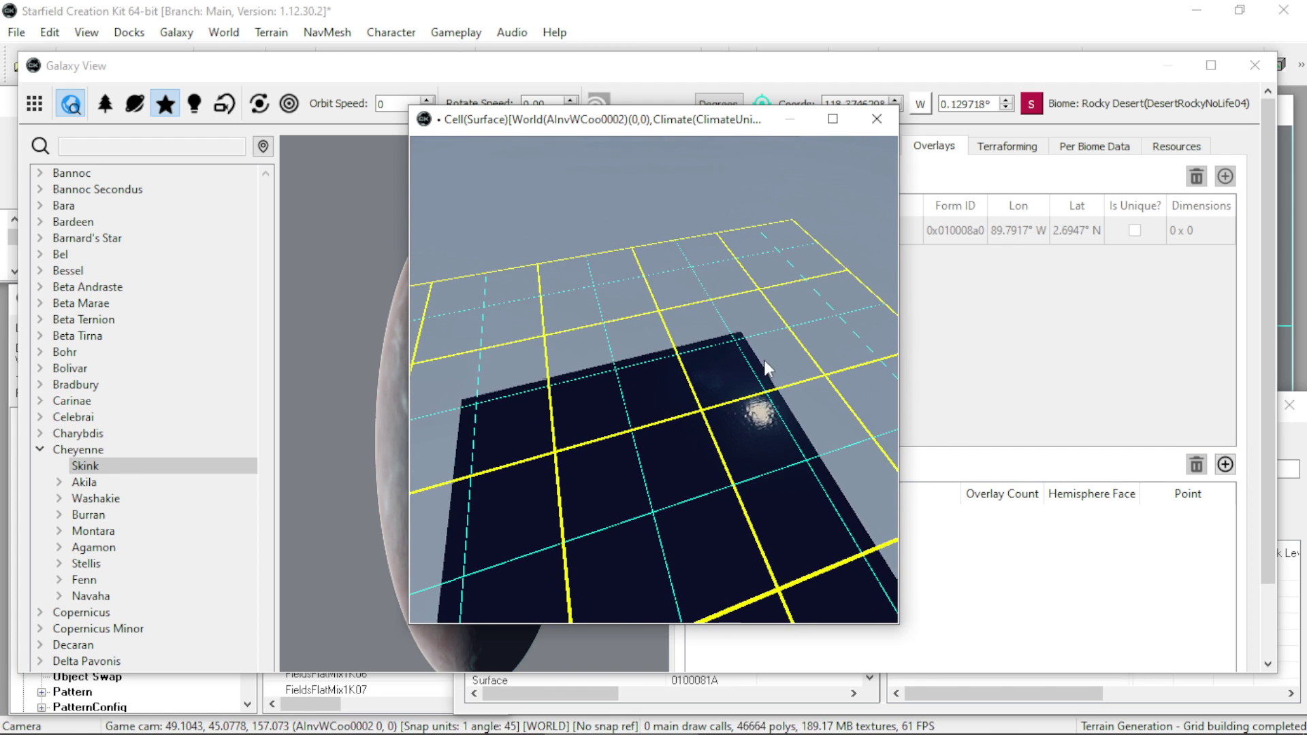
{"action": "left_click", "coordinate": [884, 126]}
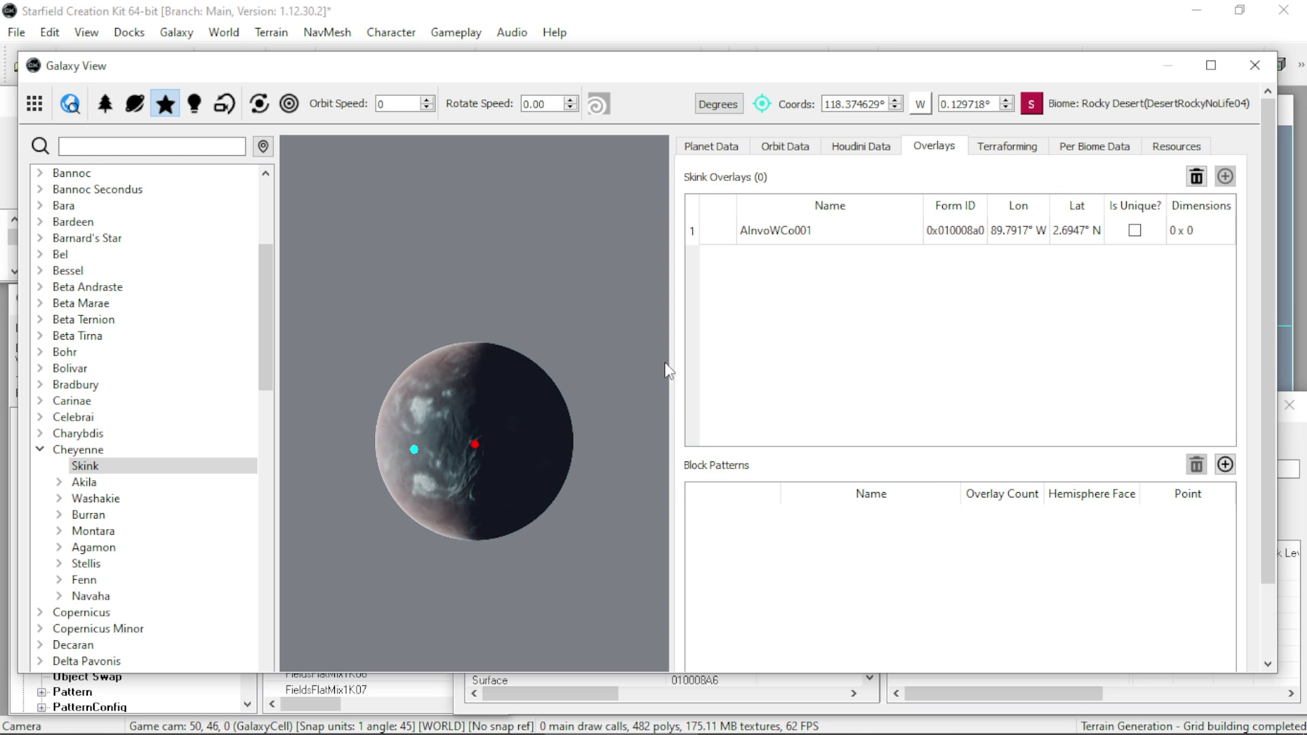
{"action": "left_click", "coordinate": [476, 504]}
{"action": "left_click", "coordinate": [521, 447]}
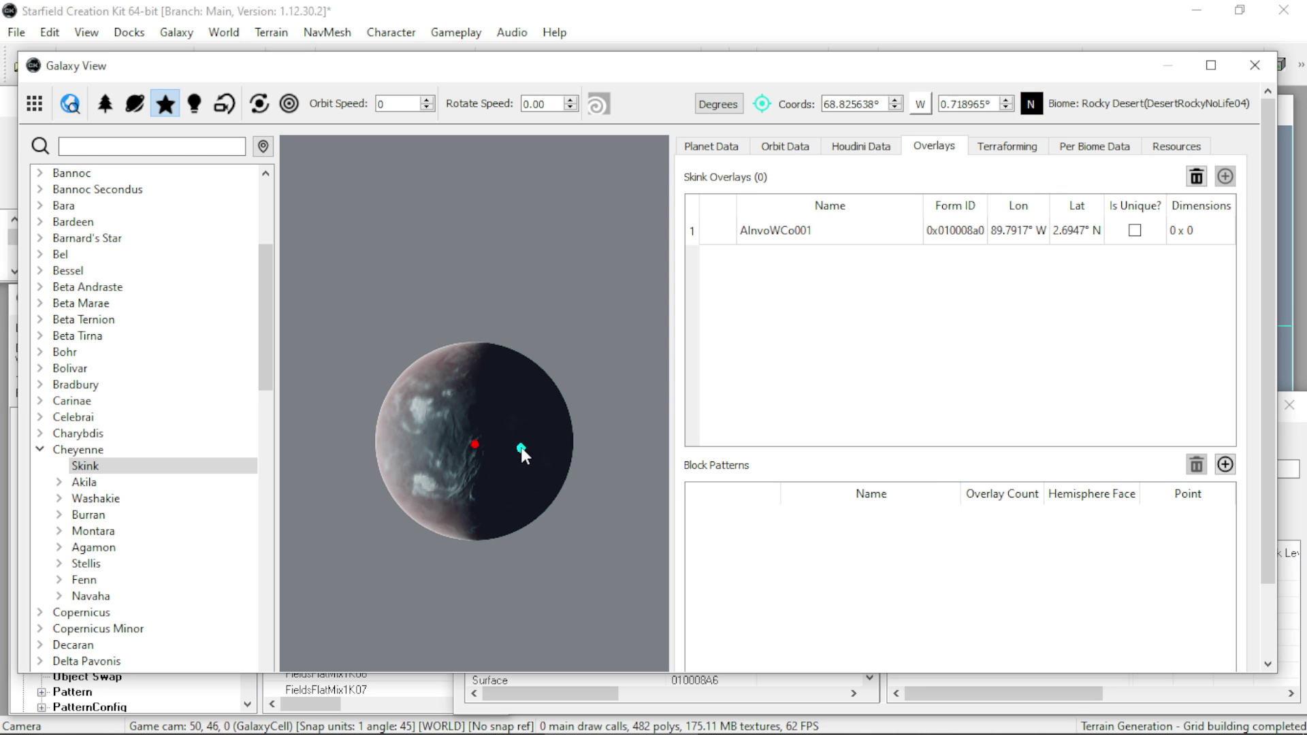
{"action": "left_click", "coordinate": [433, 415]}
{"action": "left_click", "coordinate": [426, 439]}
{"action": "left_click", "coordinate": [427, 459]}
{"action": "left_click", "coordinate": [416, 451]}
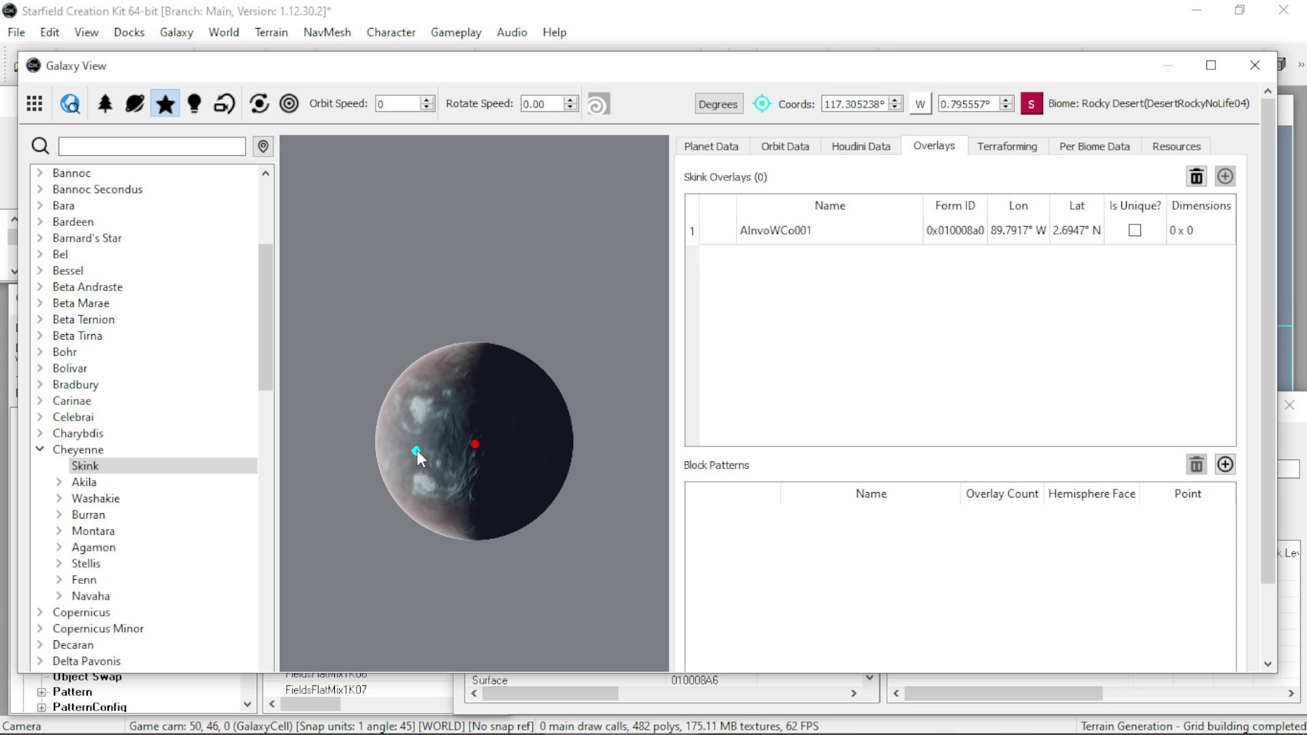
{"action": "left_click", "coordinate": [416, 450]}
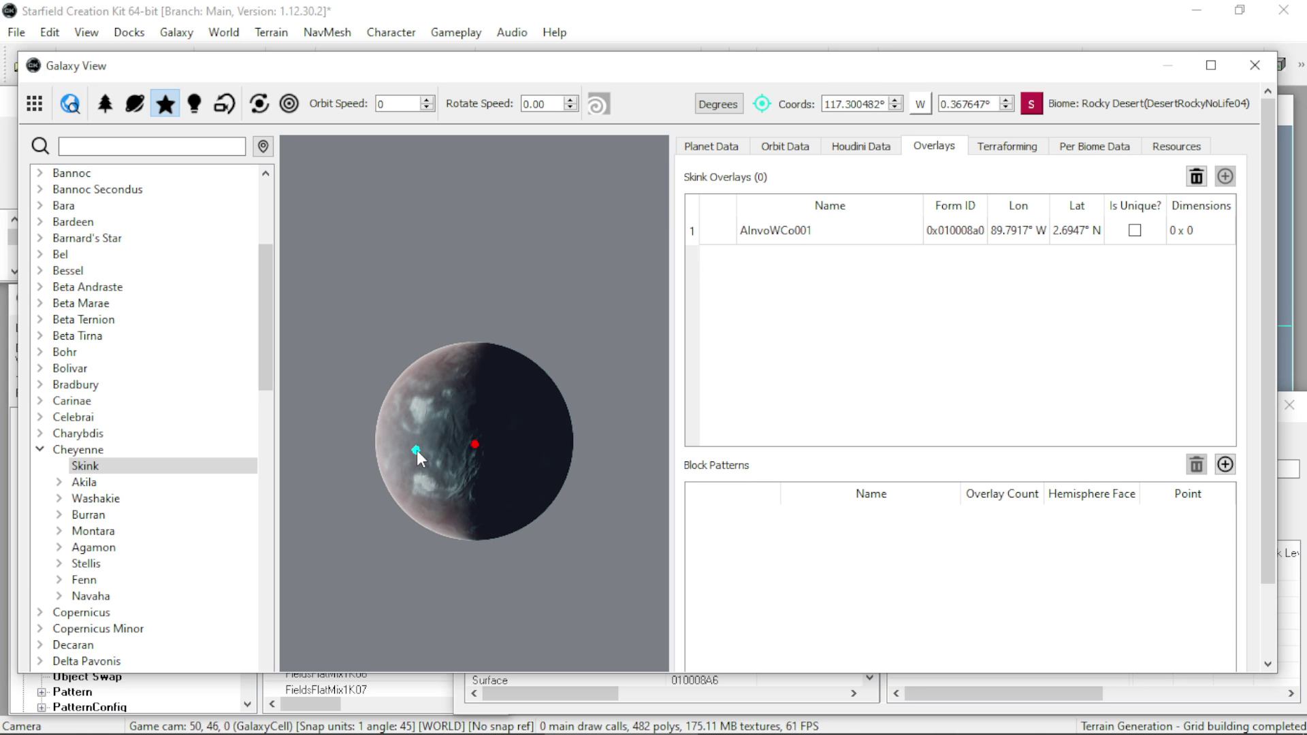
Close Galaxy View and bring the AInvoWCo001 overlay's render window to the front.
{"action": "left_click", "coordinate": [1254, 66]}
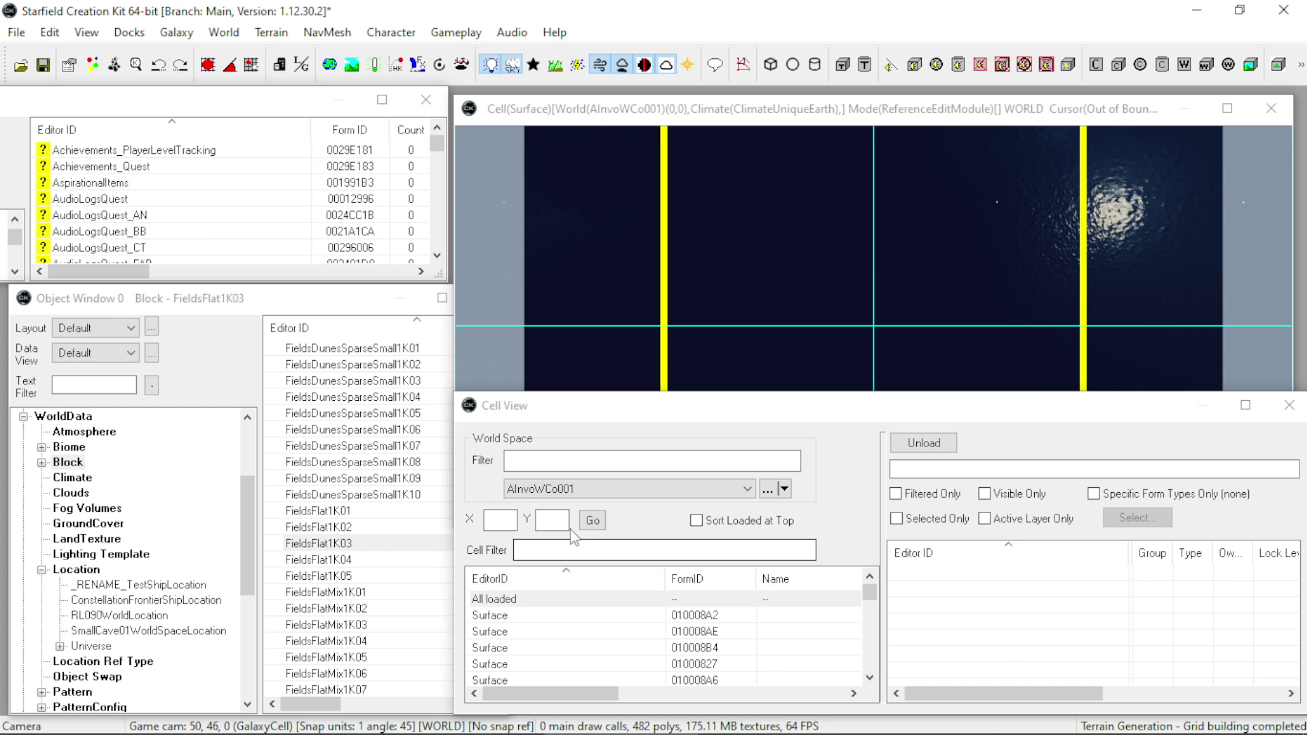
{"action": "left_click", "coordinate": [589, 130]}
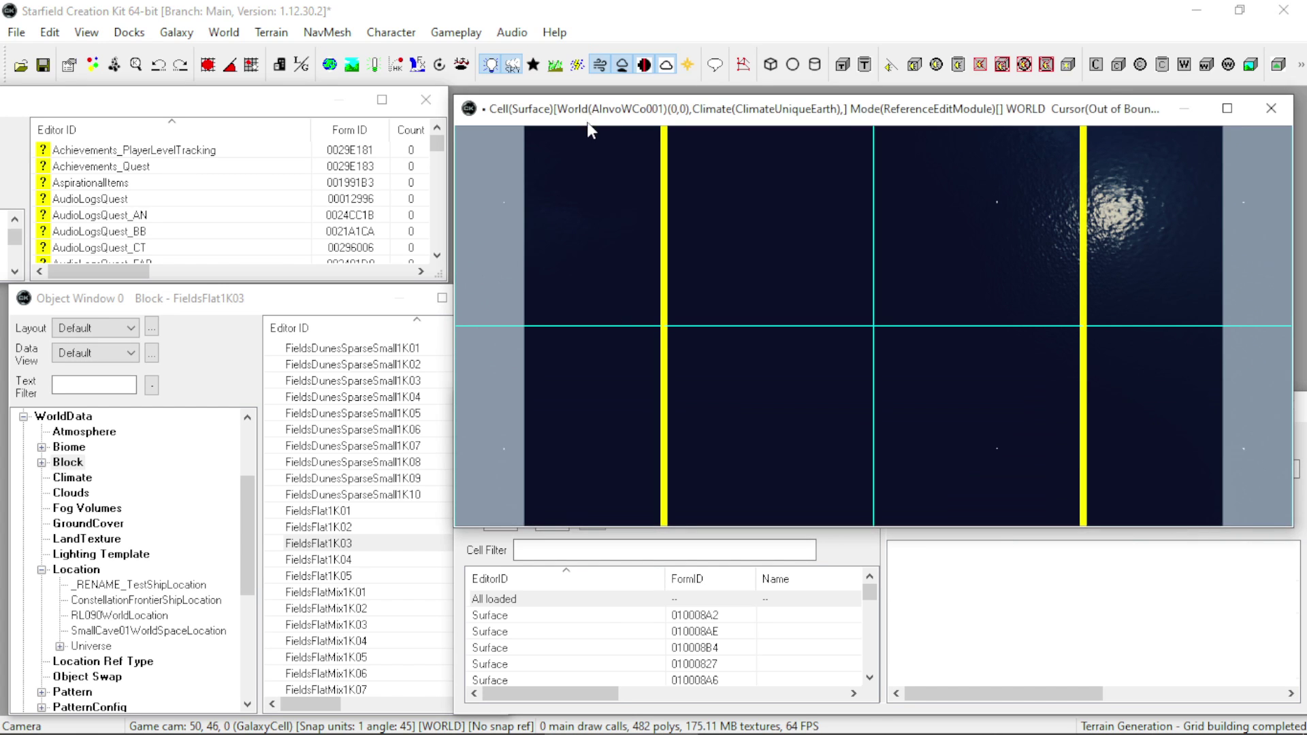